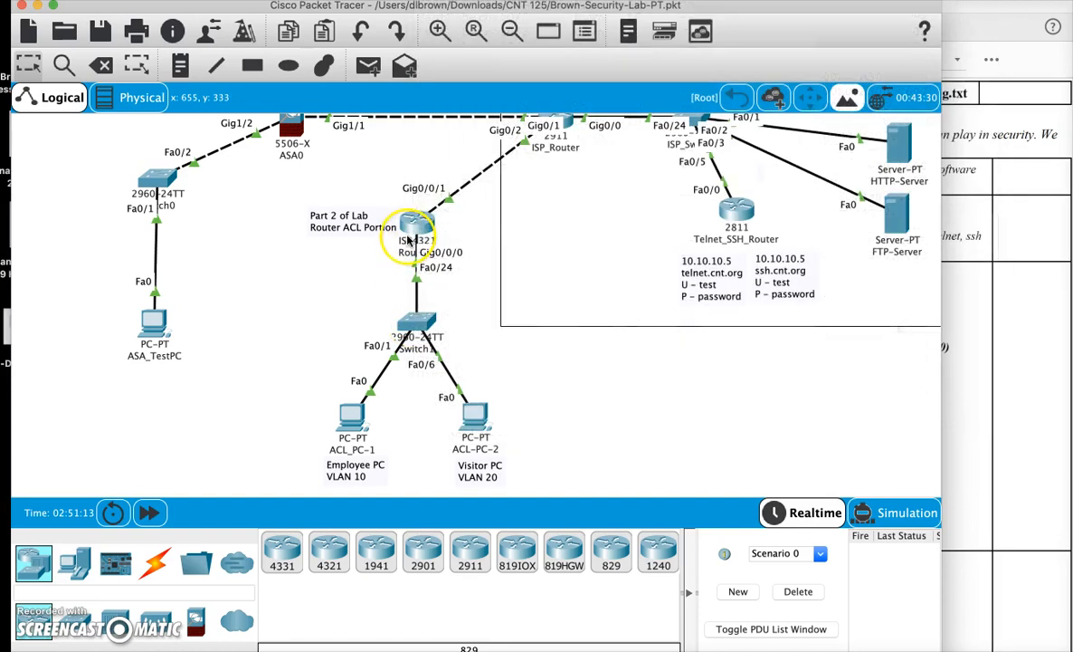
Step: Open the VLAN 10 employee PC's desktop applications and bring up the Windows Firewall rule section of the lab PDF
{"action": "mouse_move", "coordinate": [416, 234]}
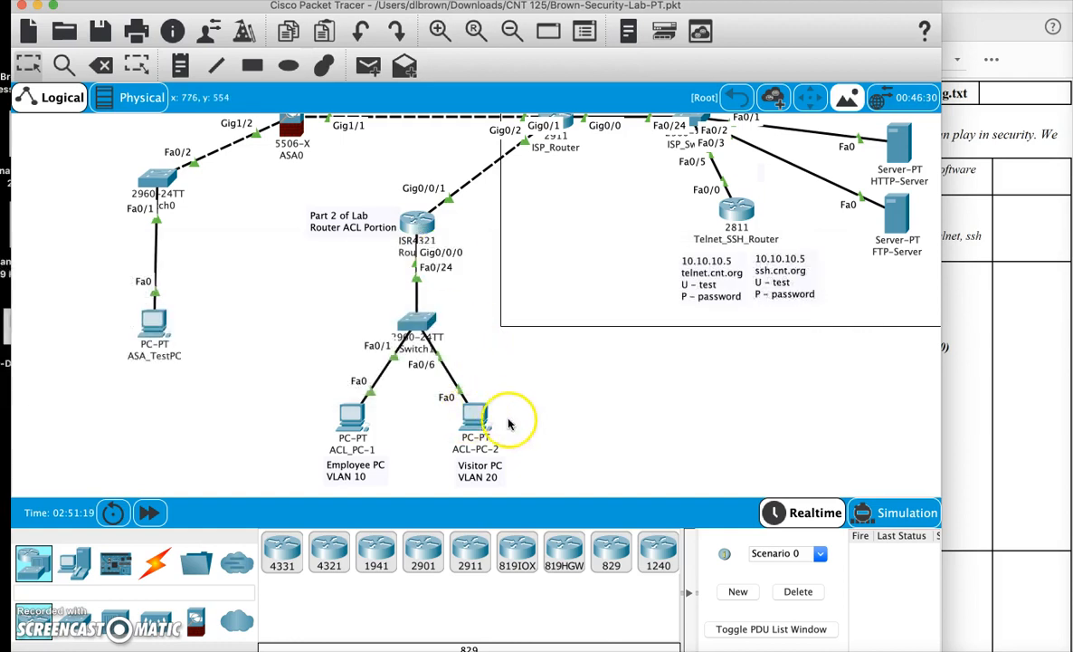
{"action": "mouse_move", "coordinate": [487, 434]}
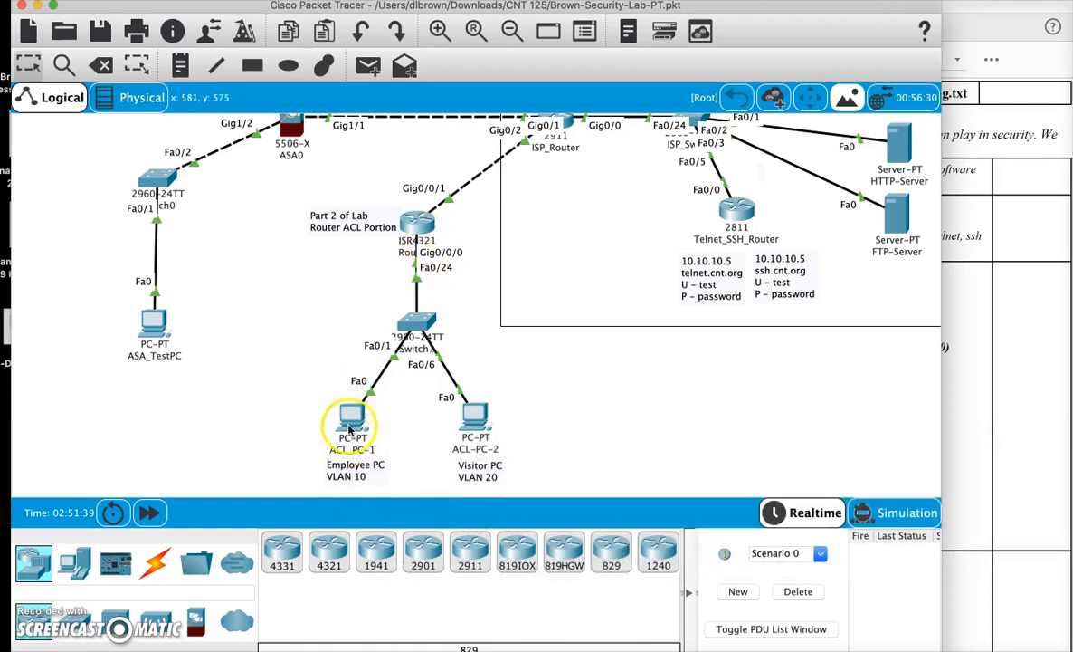
{"action": "mouse_move", "coordinate": [358, 428]}
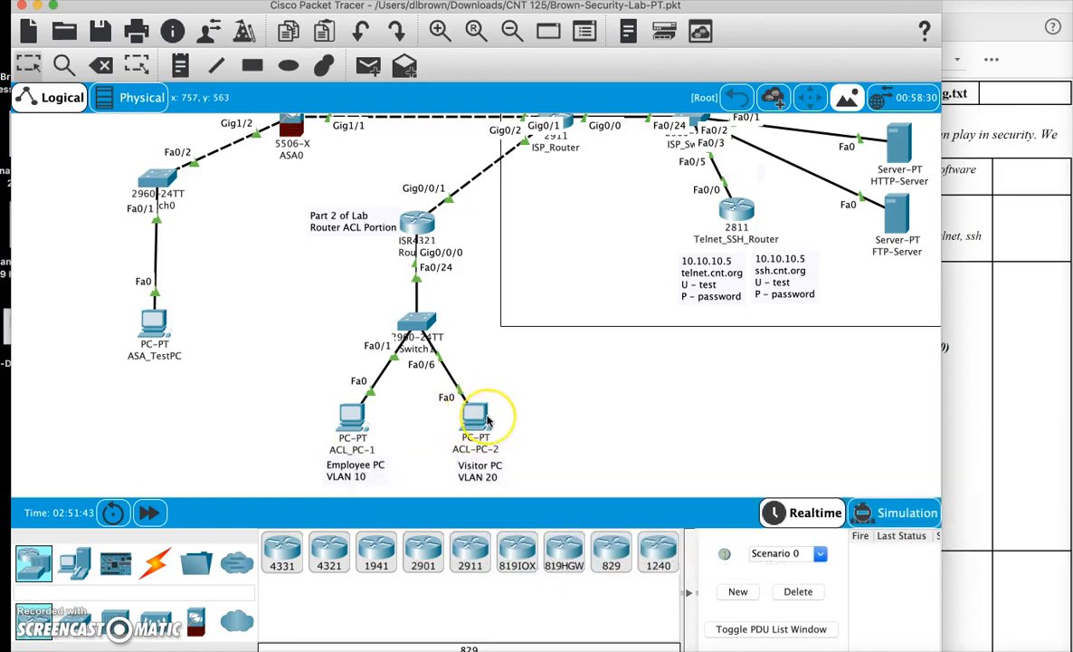
{"action": "left_click", "coordinate": [352, 416]}
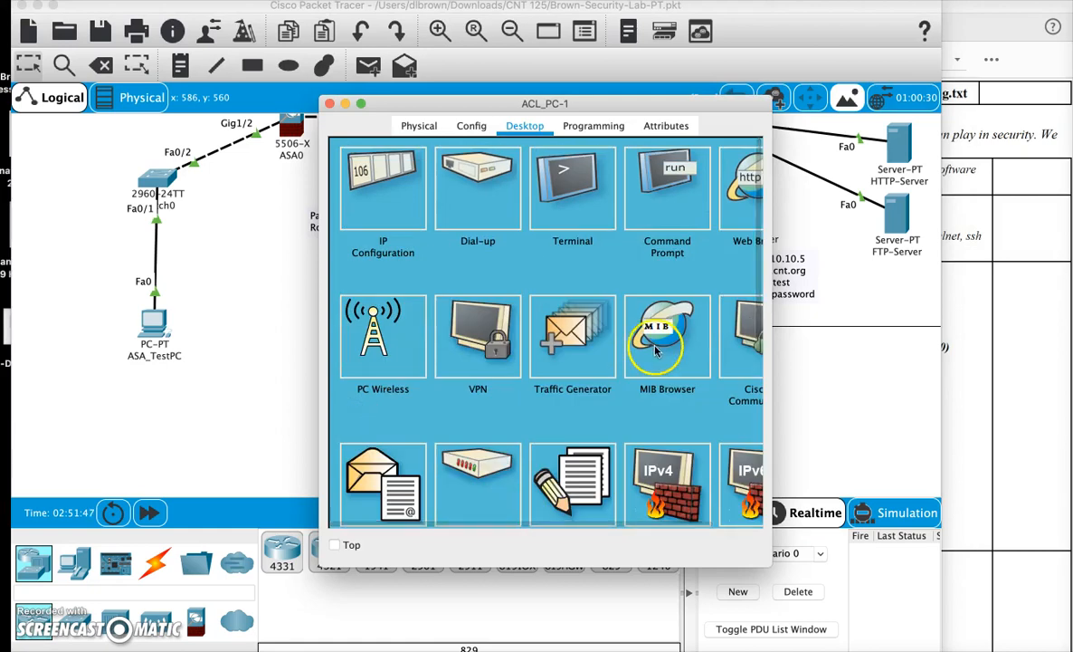
{"action": "left_click", "coordinate": [650, 103]}
{"action": "left_click_drag", "start_coordinate": [650, 104], "coordinate": [455, 74]}
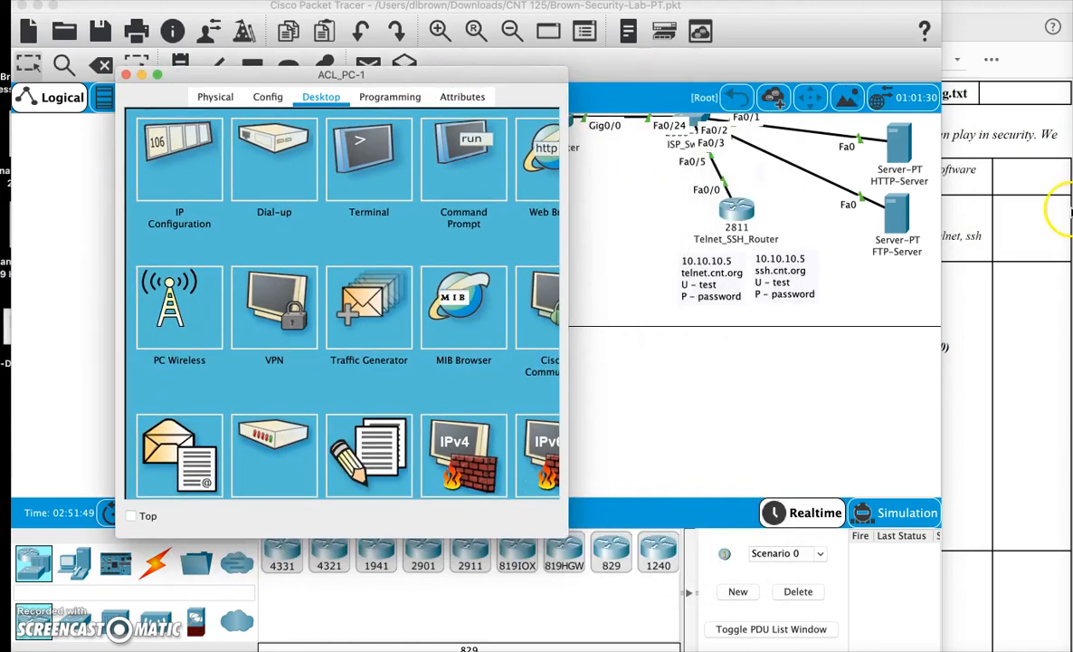
{"action": "left_click", "coordinate": [959, 218]}
{"action": "scroll", "coordinate": [941, 274], "scroll_direction": "down", "scroll_amount": 3}
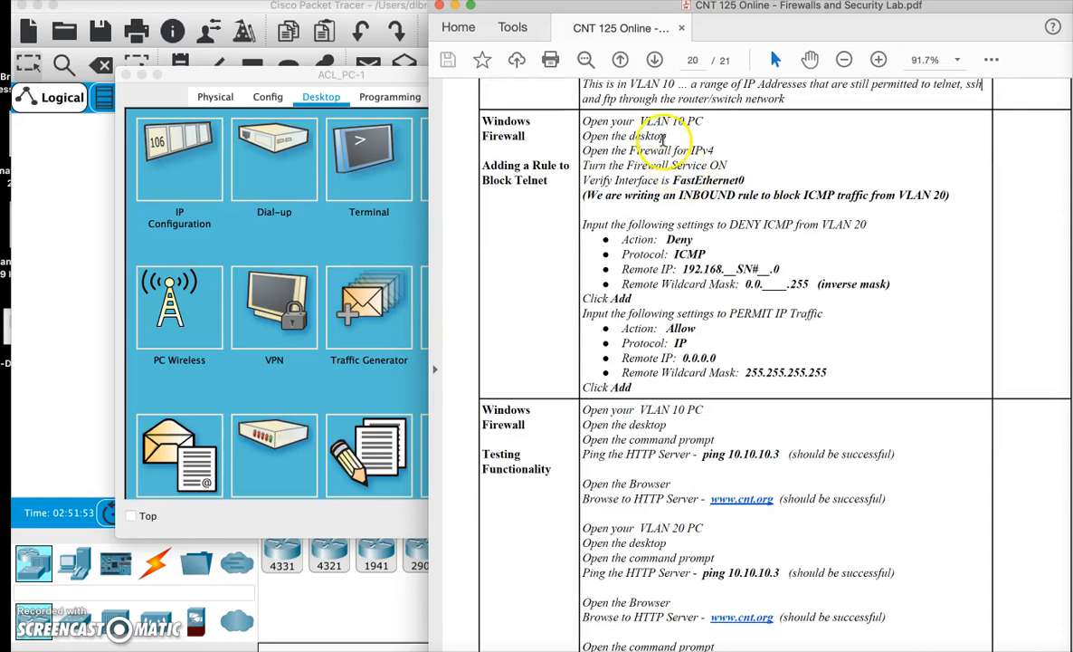
Step: Open the IPv4 firewall on ACL_PC-1 and turn its service on for FastEthernet0
{"action": "left_click", "coordinate": [387, 76]}
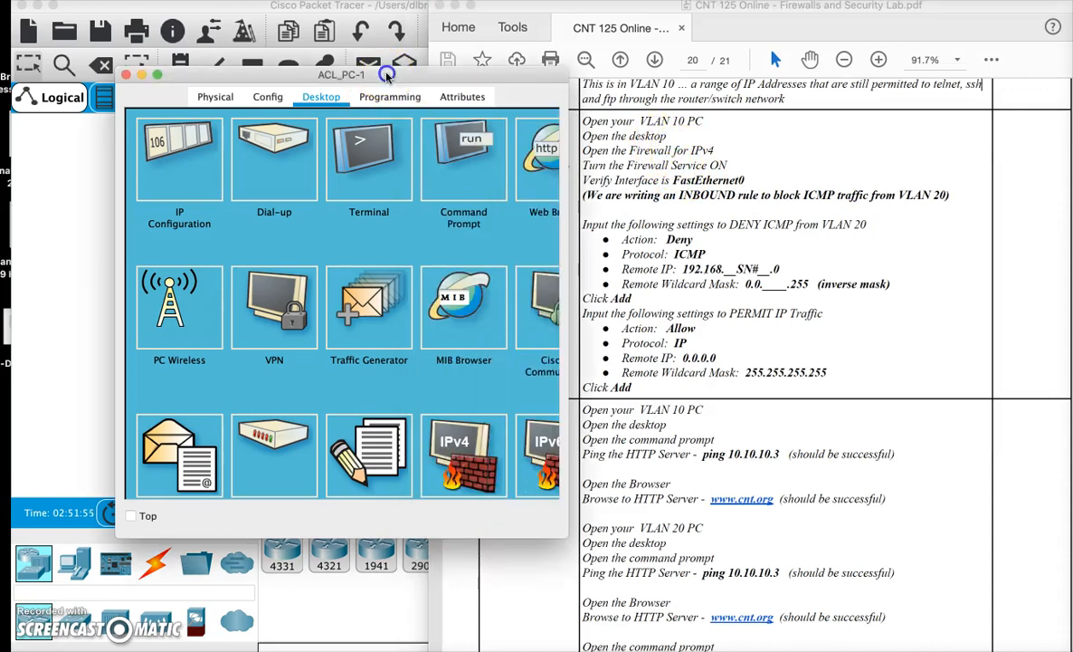
{"action": "left_click_drag", "start_coordinate": [386, 76], "coordinate": [323, 74]}
{"action": "scroll", "coordinate": [359, 233], "scroll_direction": "down", "scroll_amount": 3}
{"action": "left_click", "coordinate": [348, 330]}
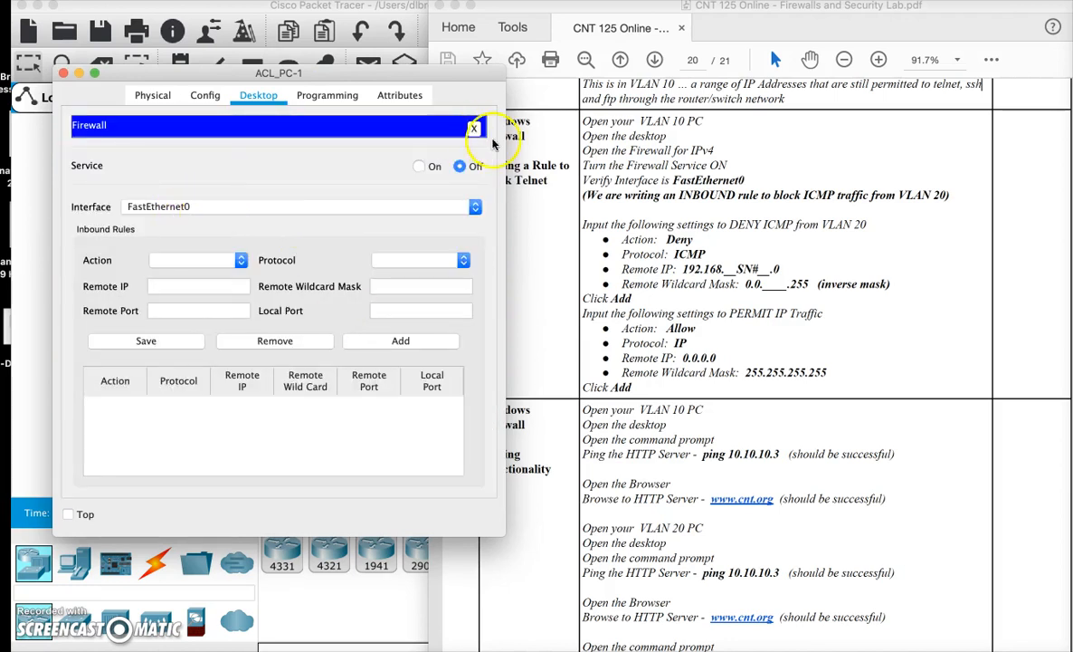
{"action": "left_click", "coordinate": [419, 167]}
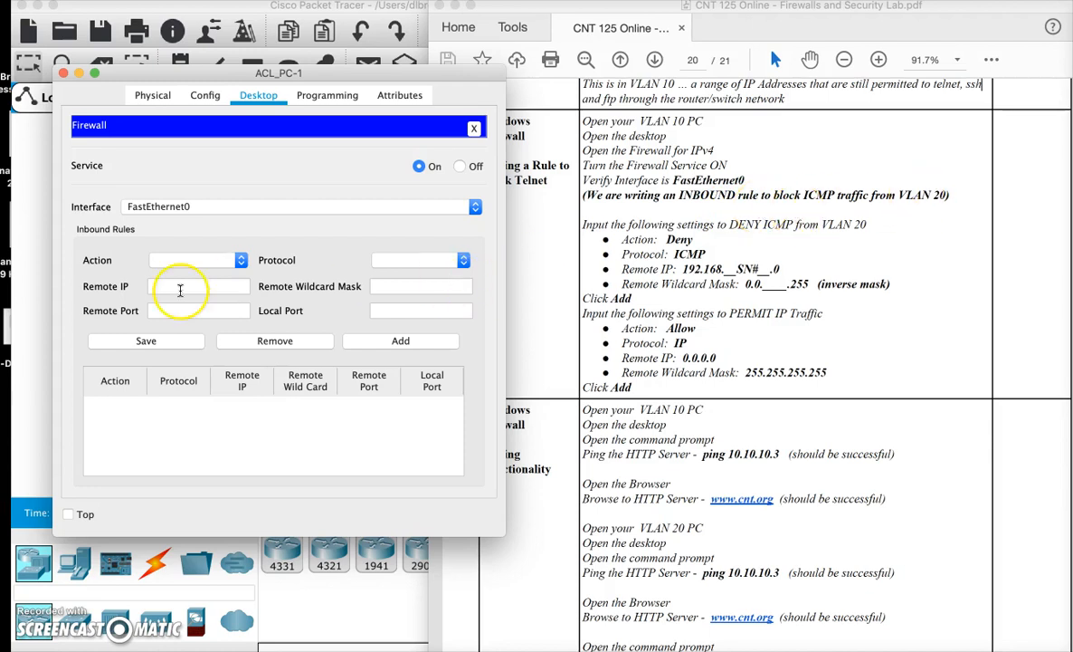
Step: Add an inbound rule denying ICMP from remote IP 192.168.192.0 with wildcard mask 0.0.63.255
{"action": "left_click", "coordinate": [228, 262]}
{"action": "left_click", "coordinate": [187, 287]}
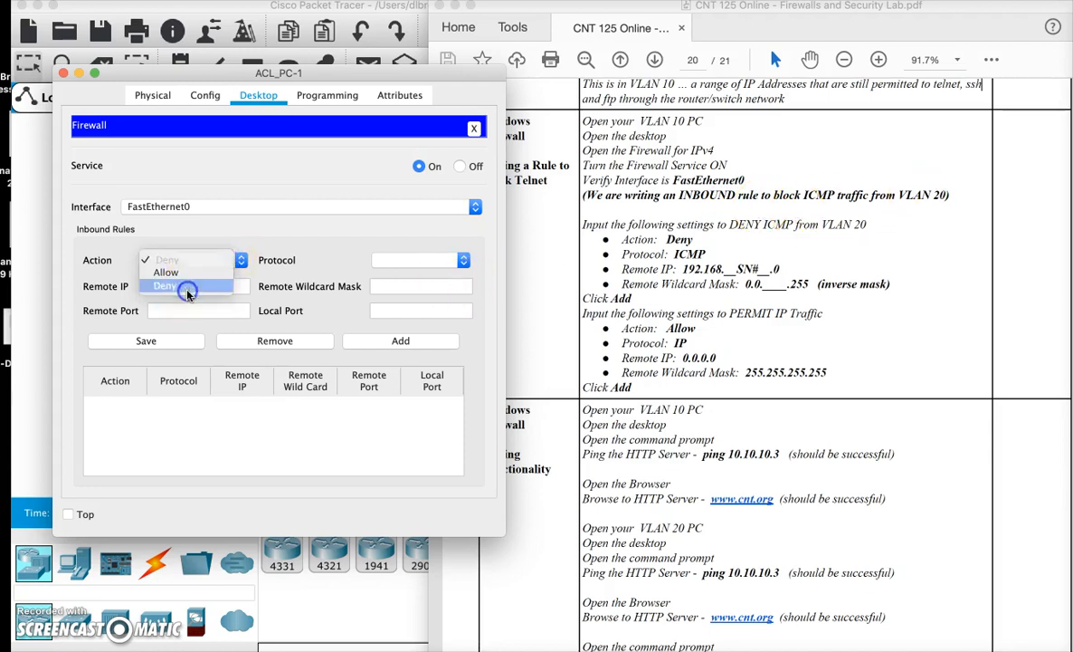
{"action": "left_click", "coordinate": [399, 262]}
{"action": "left_click", "coordinate": [399, 286]}
{"action": "left_click", "coordinate": [204, 286]}
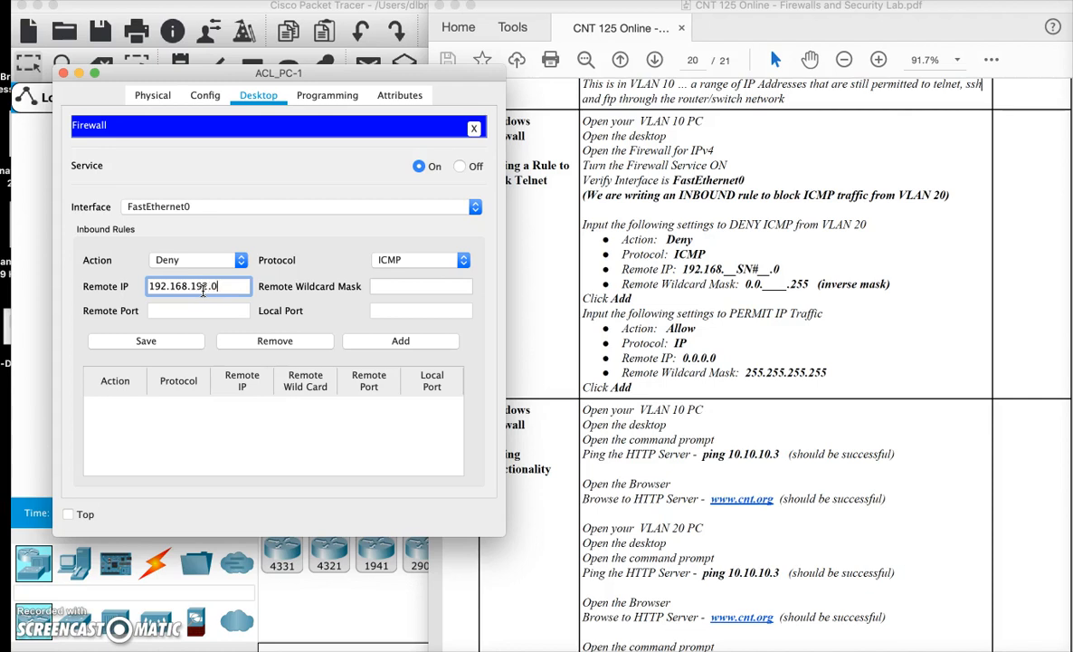
{"action": "left_click", "coordinate": [397, 287]}
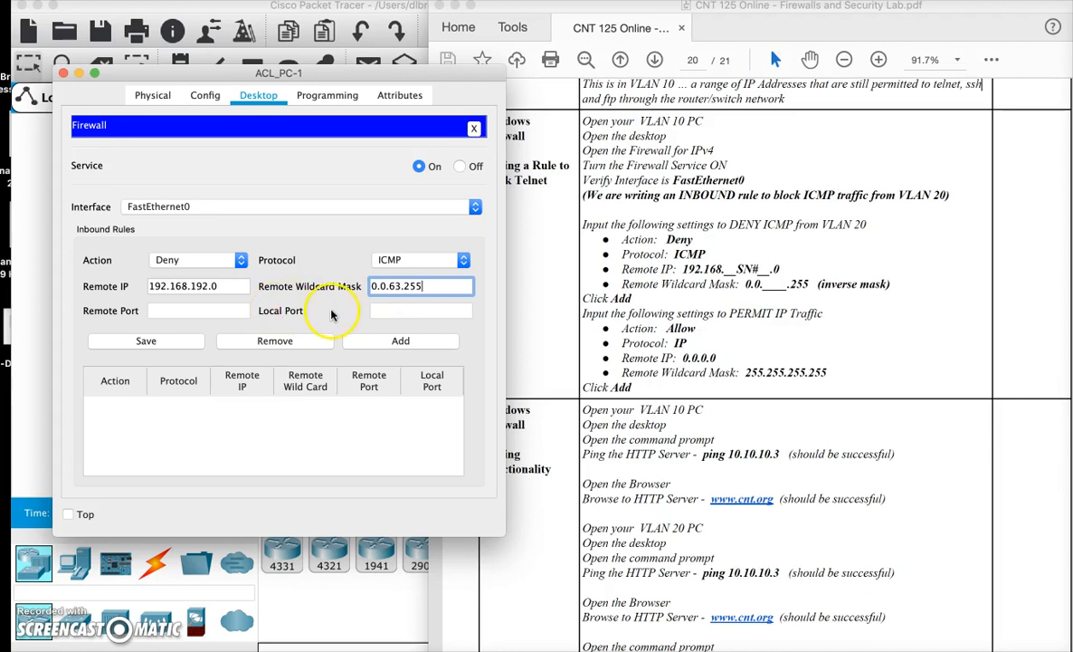
{"action": "left_click", "coordinate": [360, 309]}
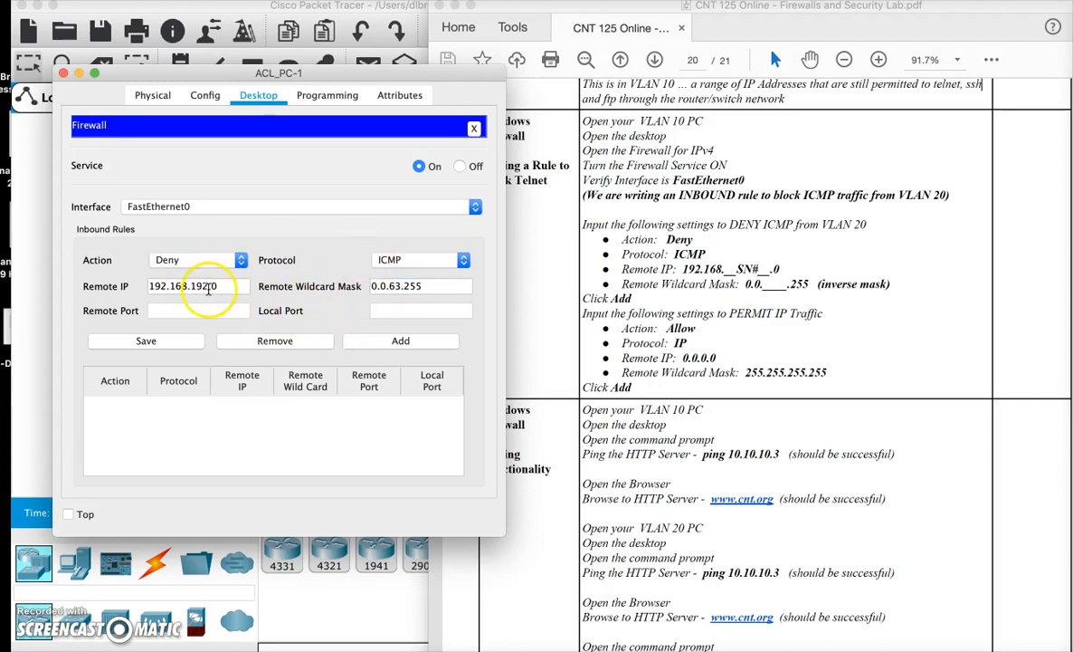
{"action": "left_click", "coordinate": [416, 342]}
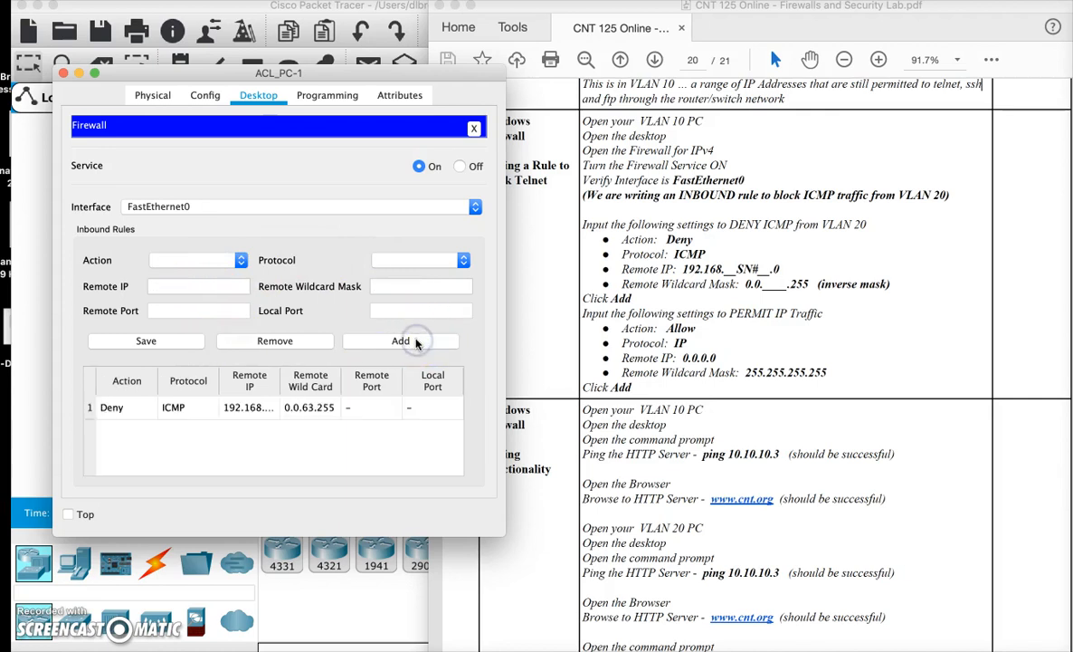
Step: Add an inbound rule allowing IP from 0.0.0.0 with wildcard mask 255.255.255.255, and close ACL_PC-1's window
{"action": "scroll", "coordinate": [688, 311], "scroll_direction": "down", "scroll_amount": 1}
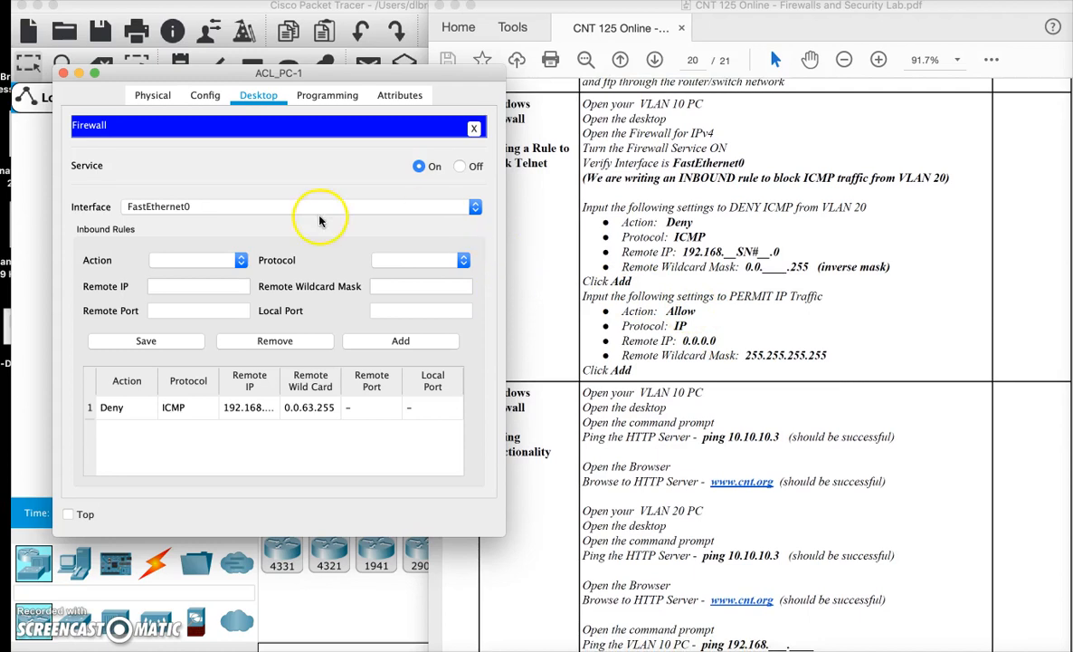
{"action": "left_click", "coordinate": [222, 259]}
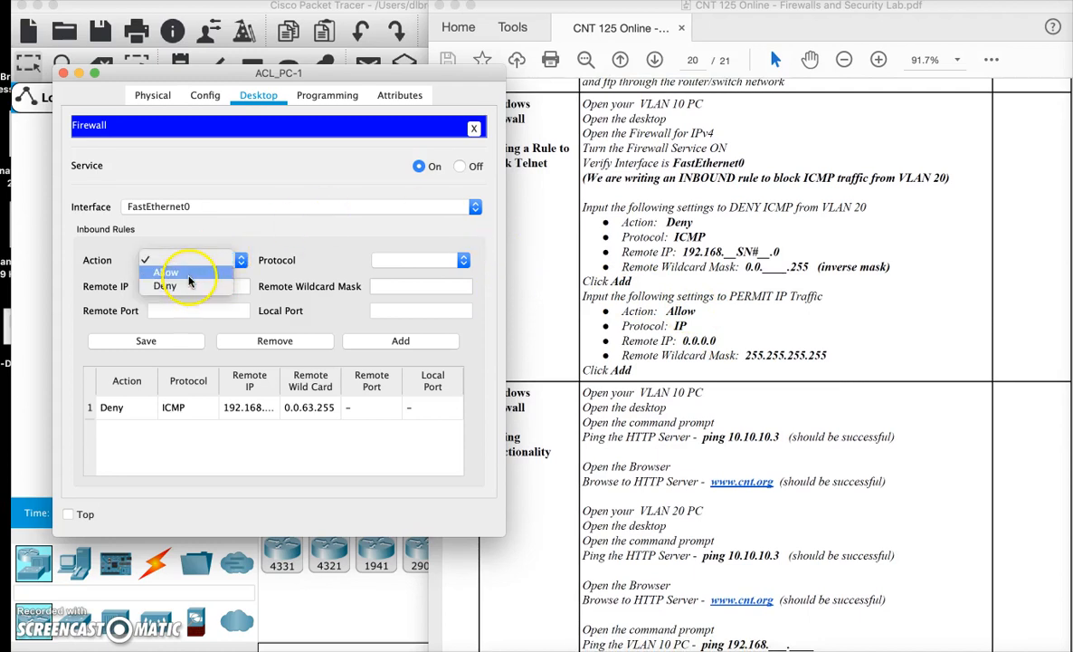
{"action": "left_click", "coordinate": [188, 277]}
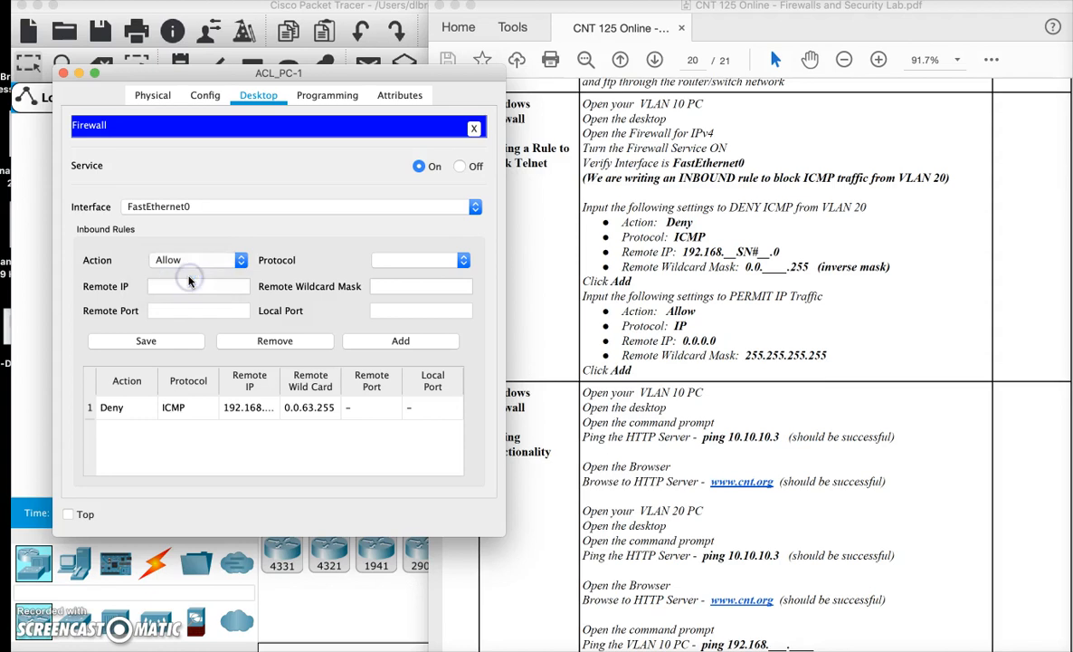
{"action": "left_click", "coordinate": [431, 262]}
{"action": "left_click", "coordinate": [411, 272]}
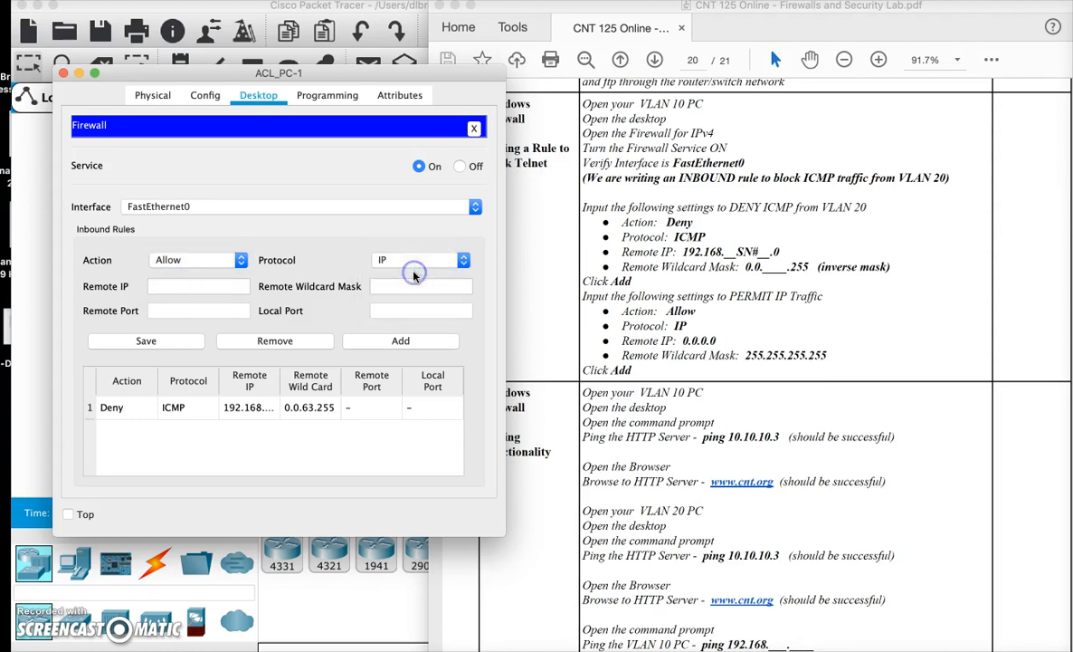
{"action": "left_click", "coordinate": [212, 289]}
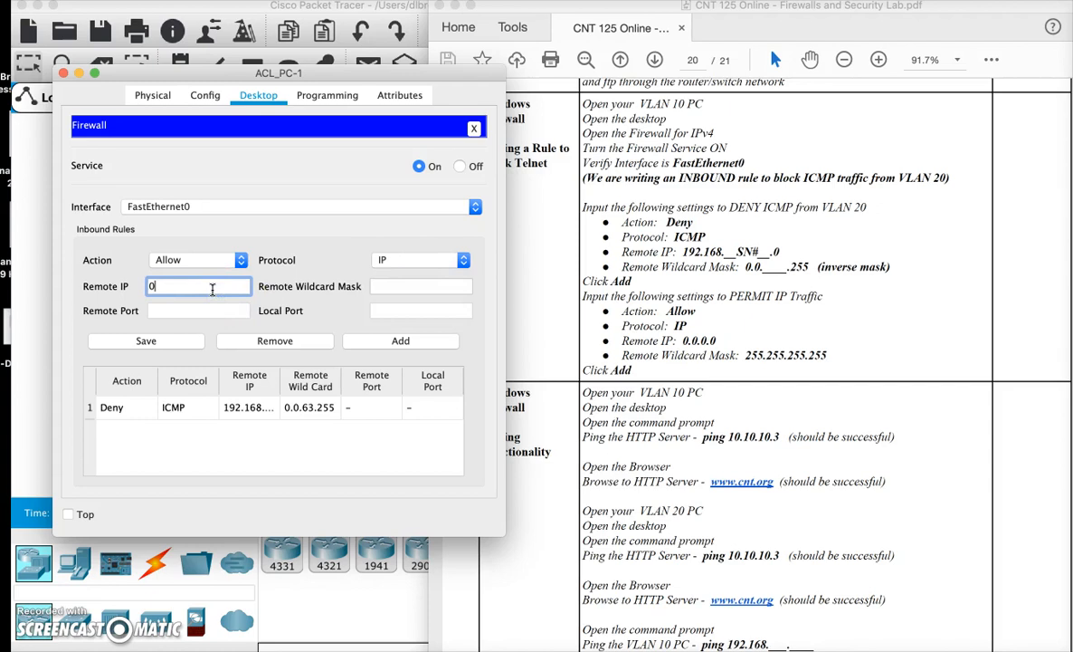
{"action": "type", "text": "0.0.0.0"}
{"action": "left_click", "coordinate": [397, 284]}
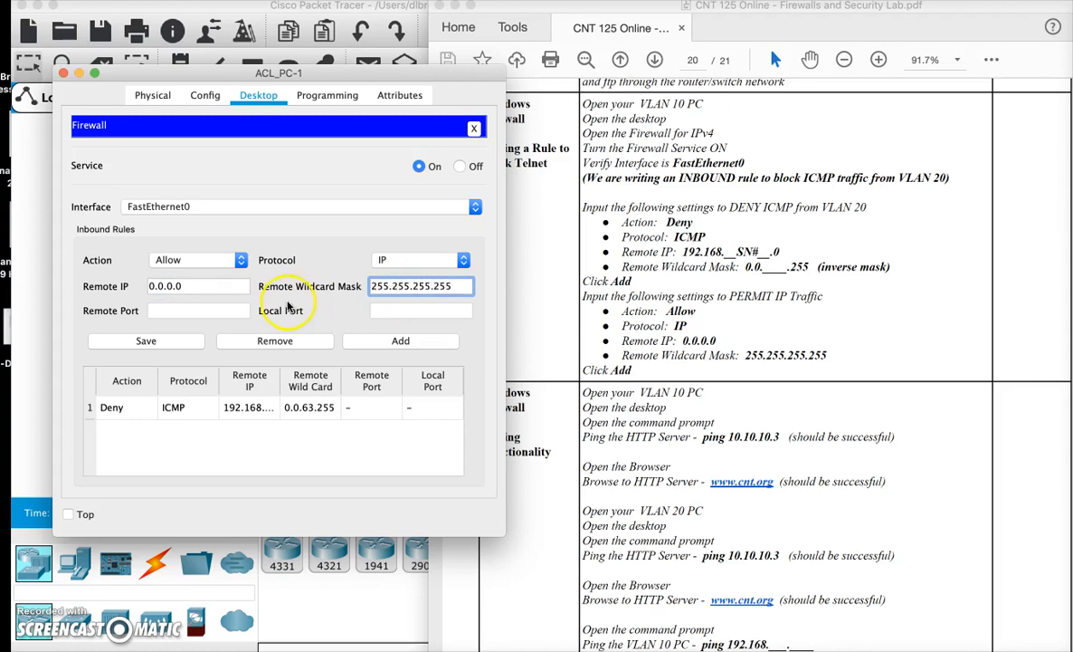
{"action": "left_click", "coordinate": [400, 341]}
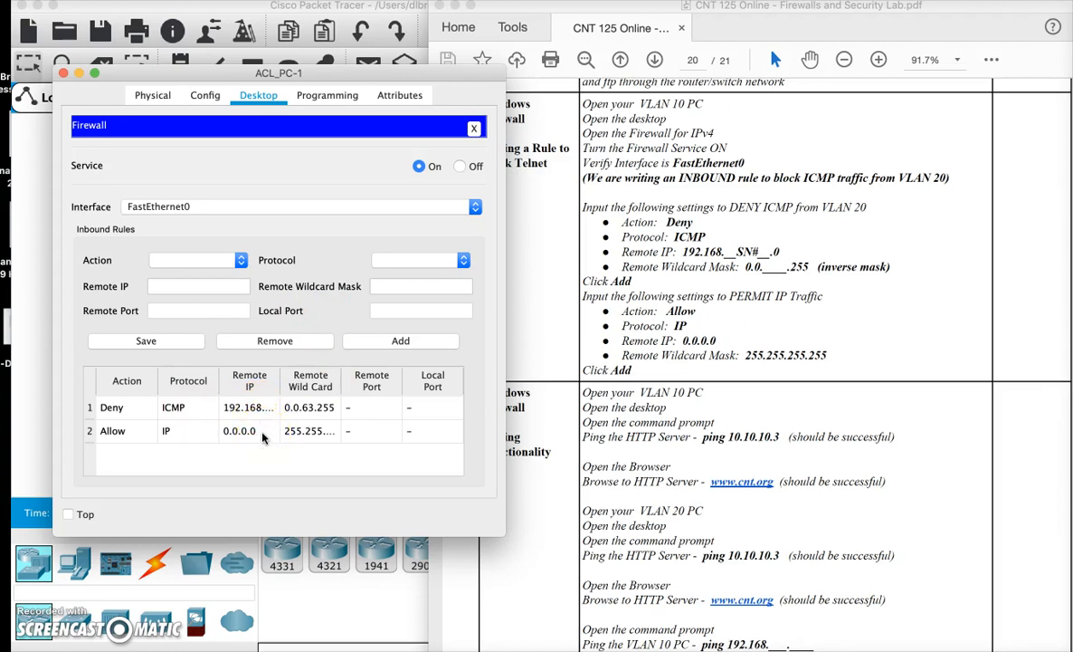
{"action": "left_click", "coordinate": [64, 74]}
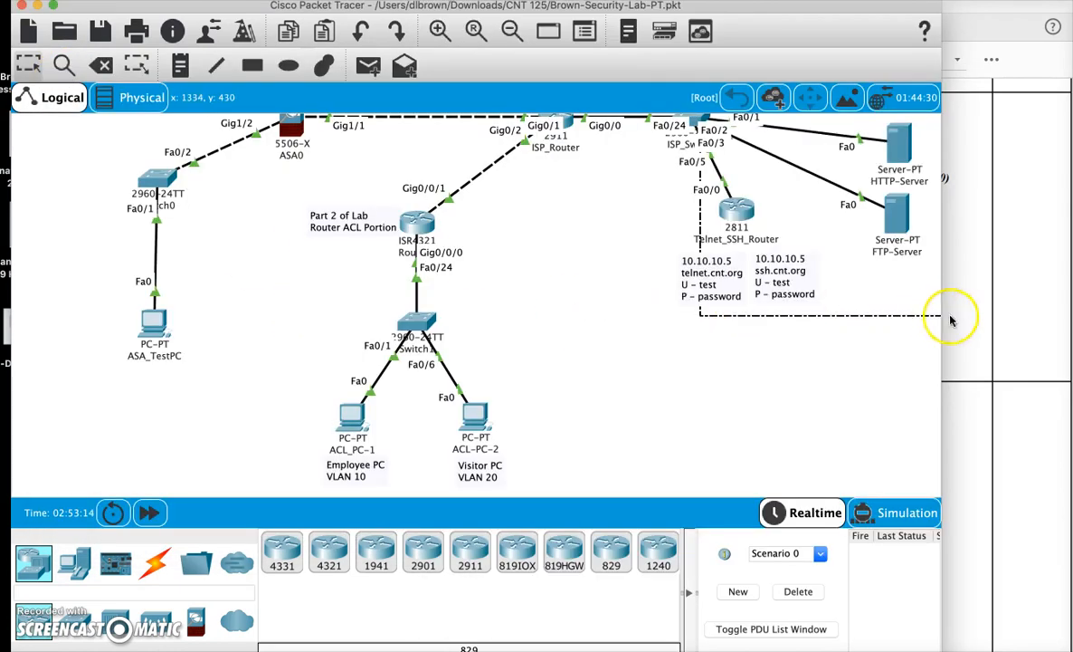
Step: Move the displaced outline rectangle back around the ISP switch, Telnet_SSH_Router and servers in the topology
{"action": "left_click", "coordinate": [815, 412]}
{"action": "left_click", "coordinate": [929, 349]}
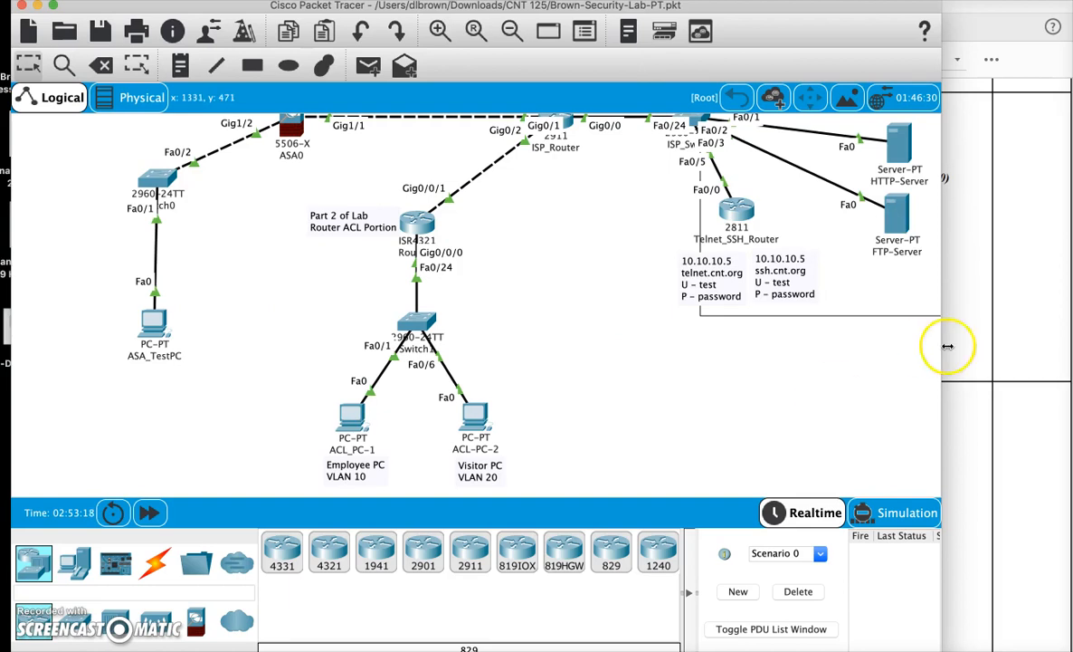
{"action": "left_click", "coordinate": [818, 322]}
{"action": "left_click_drag", "start_coordinate": [818, 321], "coordinate": [655, 337]}
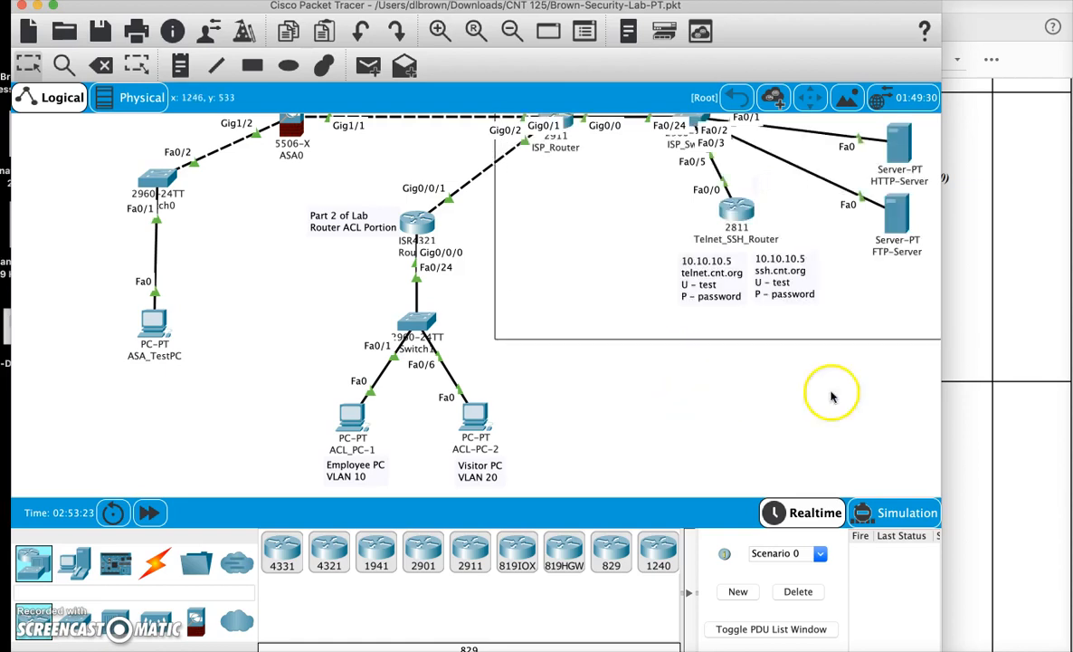
Step: Following the lab PDF's firewall testing section, ping the HTTP server at 10.10.10.3 from ACL_PC-1's command prompt
{"action": "left_click", "coordinate": [1026, 407]}
{"action": "scroll", "coordinate": [831, 414], "scroll_direction": "down", "scroll_amount": 5}
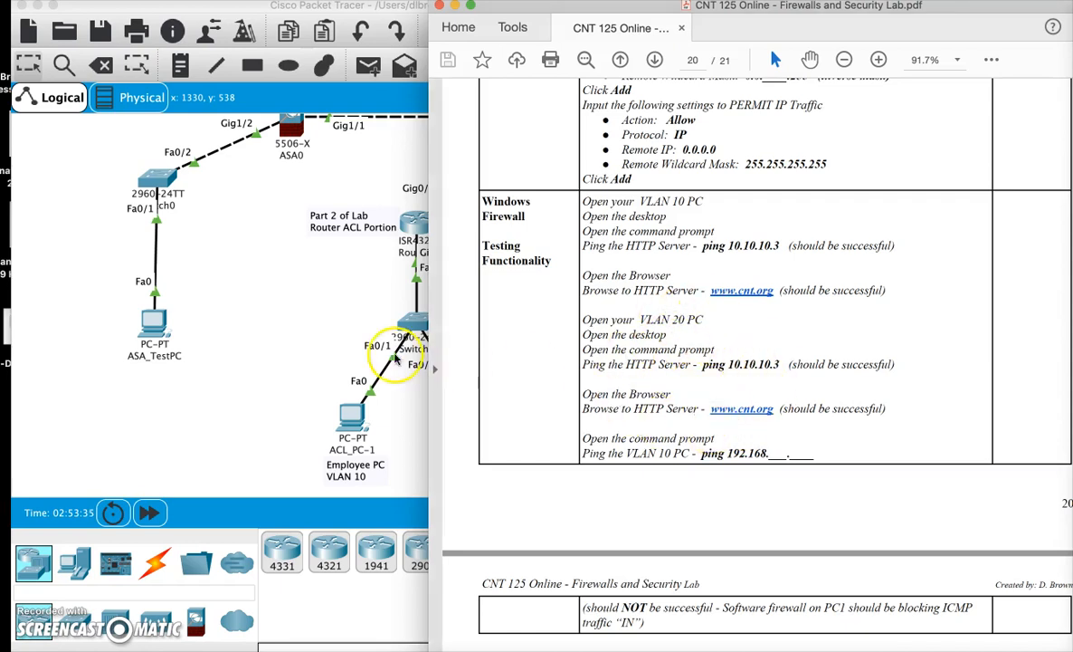
{"action": "left_click", "coordinate": [362, 335]}
{"action": "left_click", "coordinate": [349, 421]}
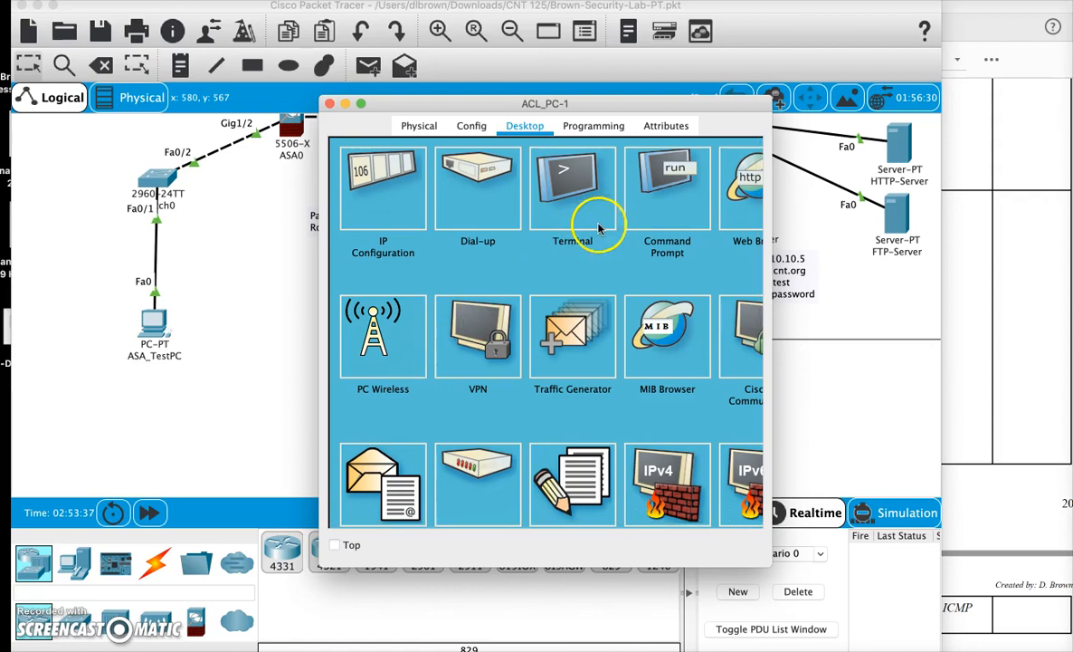
{"action": "left_click", "coordinate": [638, 187]}
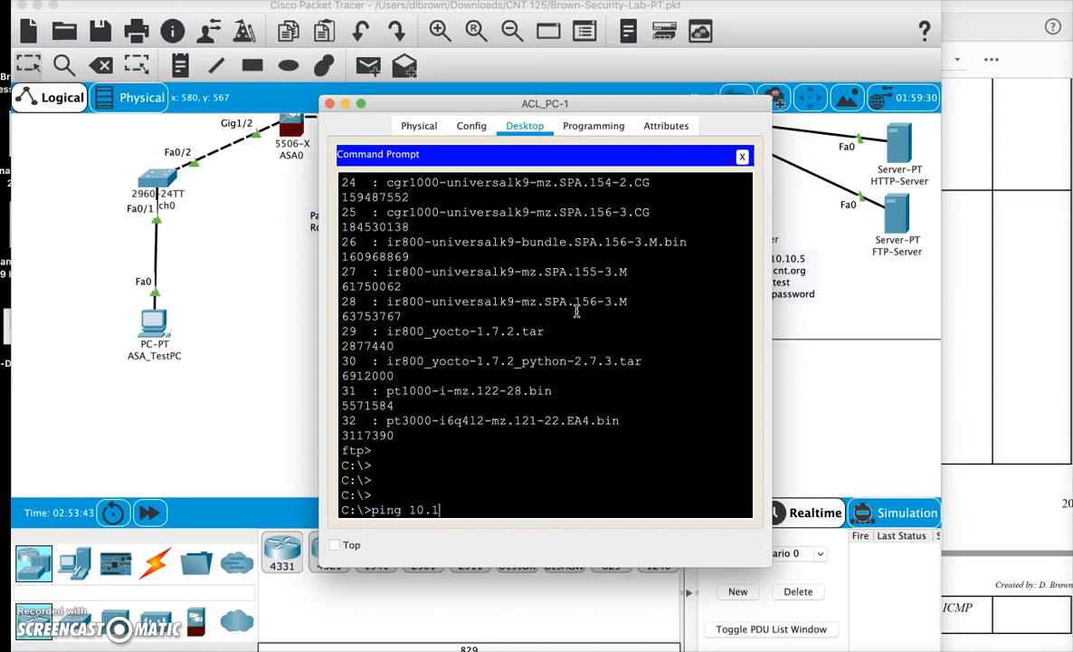
{"action": "type", "text": "ping 10.10.10.3"}
{"action": "key", "text": "Return"}
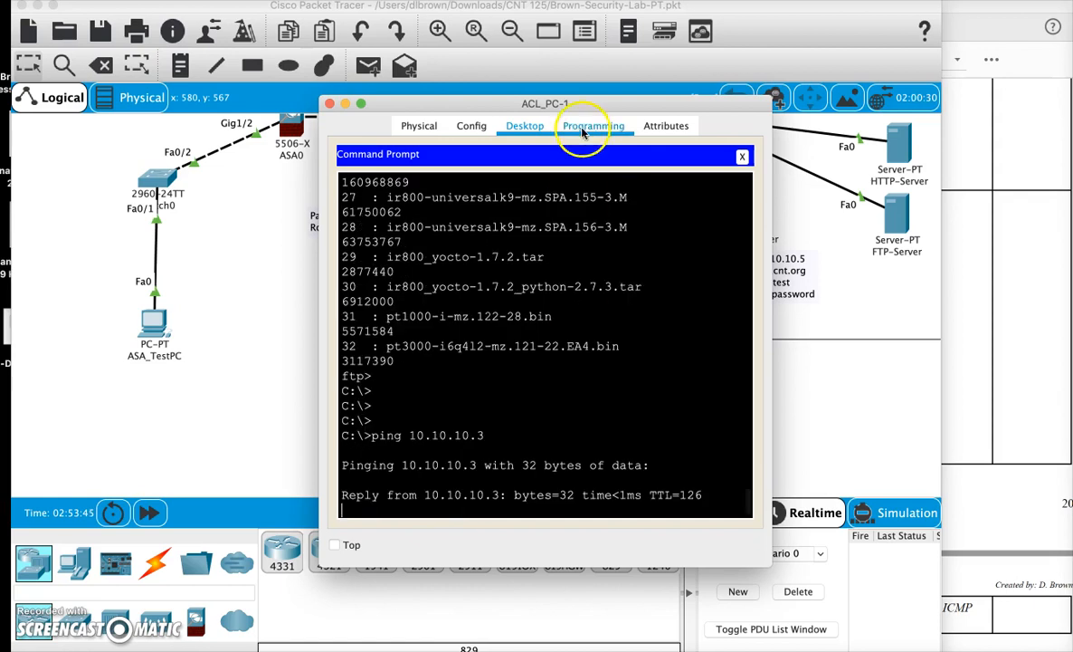
{"action": "left_click_drag", "start_coordinate": [602, 105], "coordinate": [511, 104]}
{"action": "left_click", "coordinate": [994, 220]}
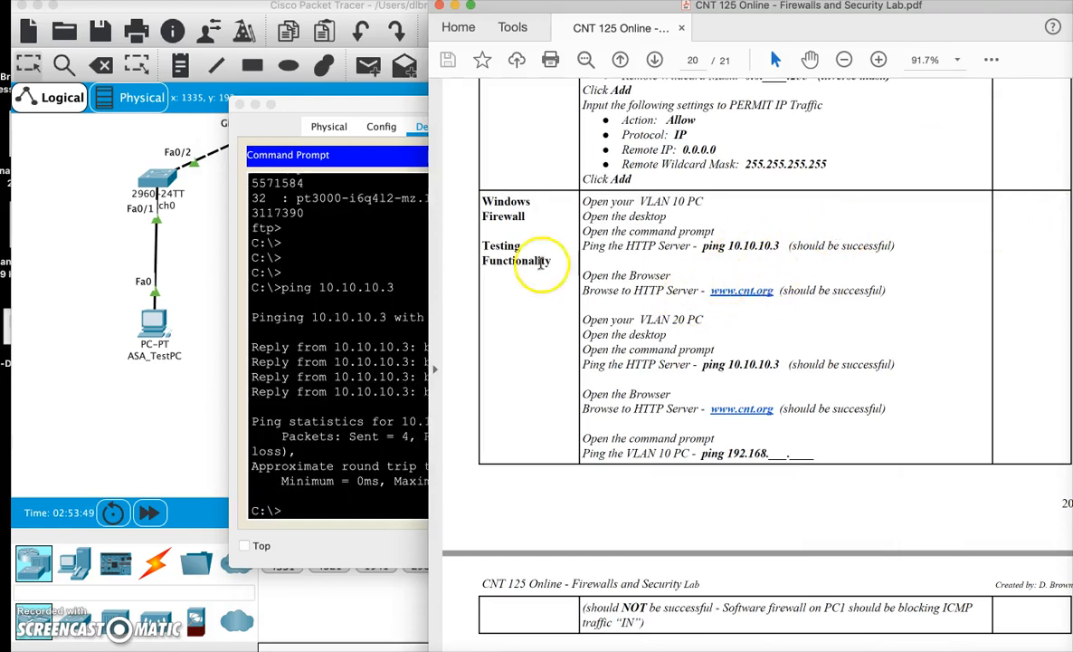
{"action": "left_click", "coordinate": [362, 387]}
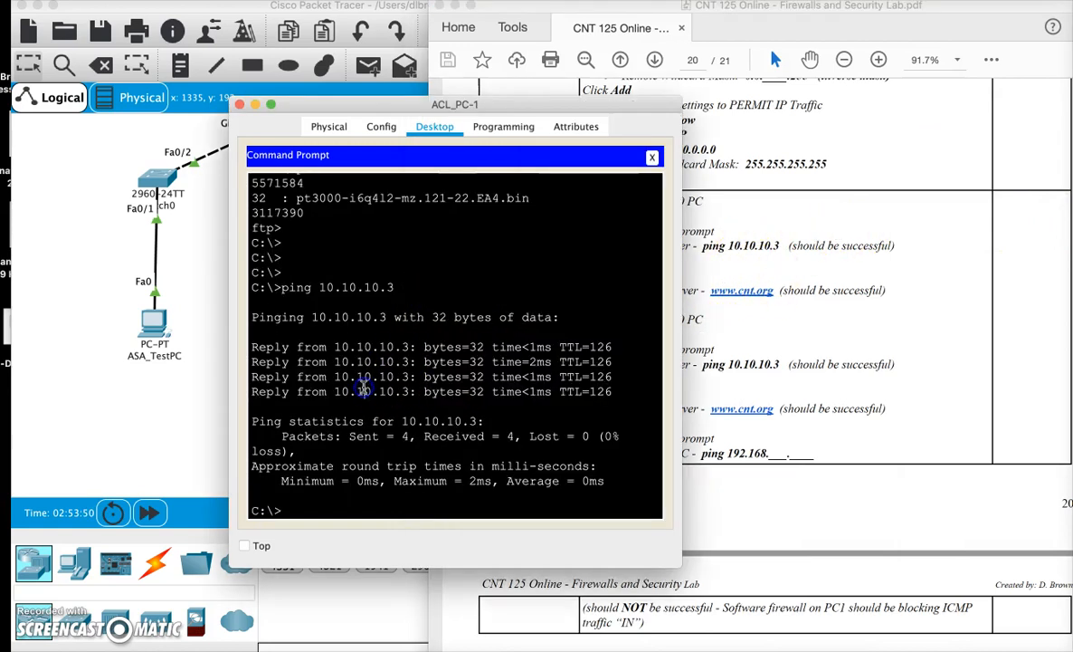
{"action": "left_click", "coordinate": [651, 158]}
{"action": "left_click", "coordinate": [660, 192]}
{"action": "left_click", "coordinate": [337, 181]}
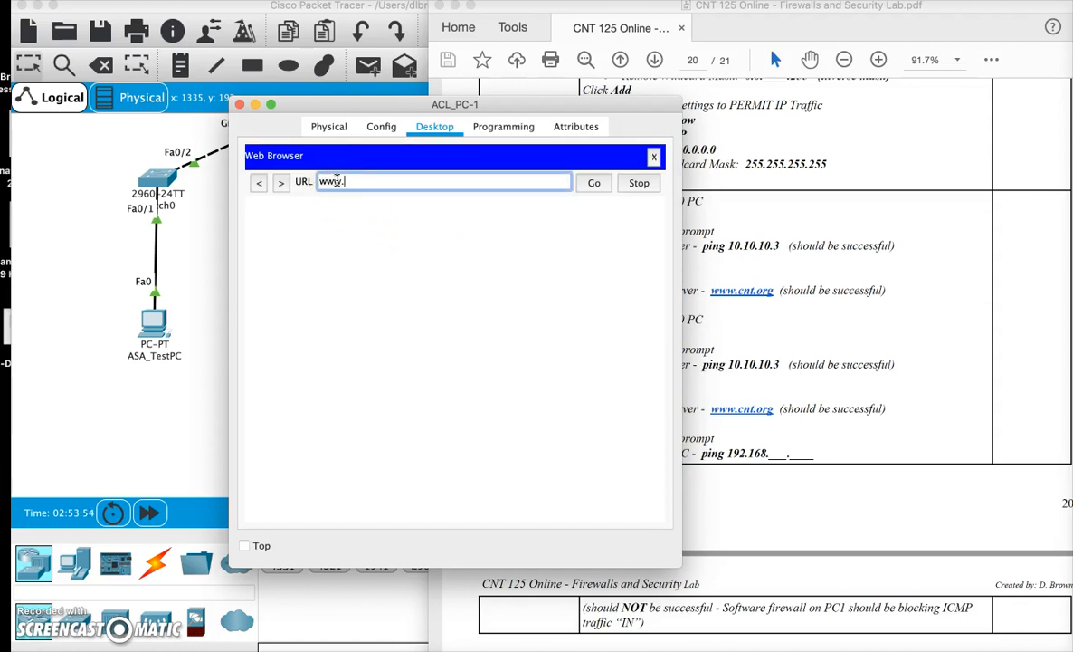
{"action": "type", "text": "www.cnt.org"}
{"action": "key", "text": "Return"}
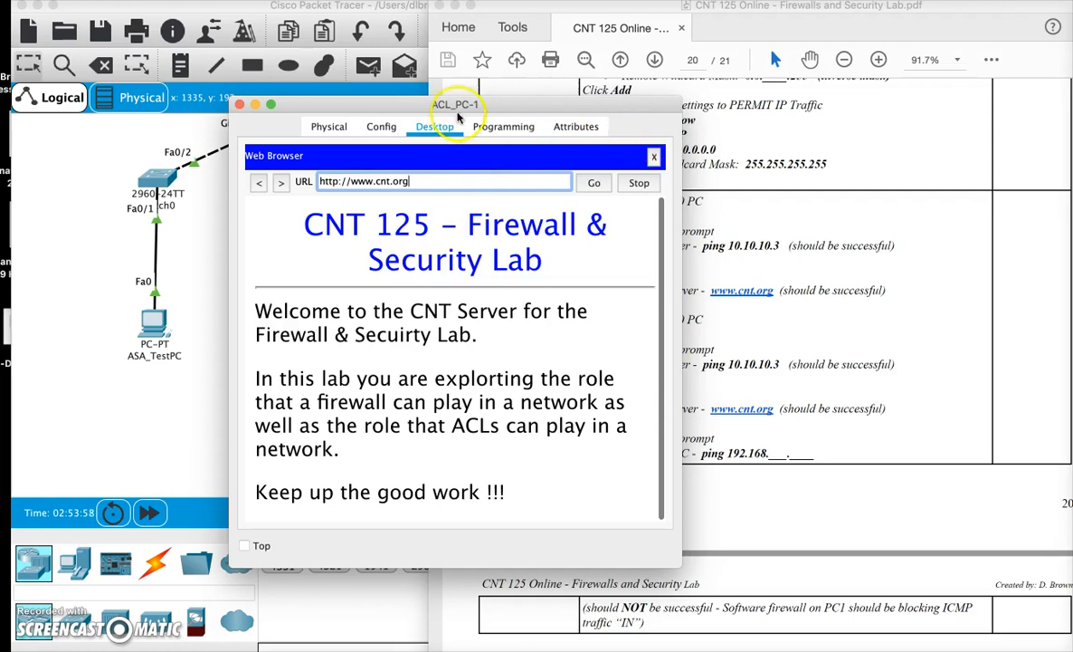
{"action": "left_click_drag", "start_coordinate": [295, 105], "coordinate": [212, 97]}
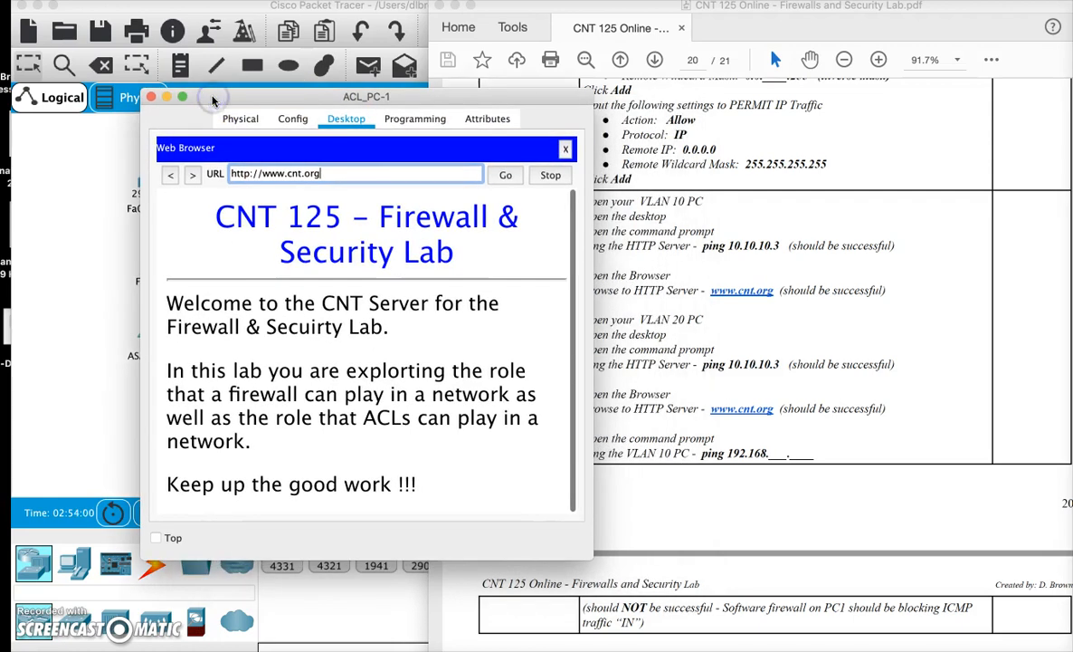
{"action": "left_click", "coordinate": [168, 97]}
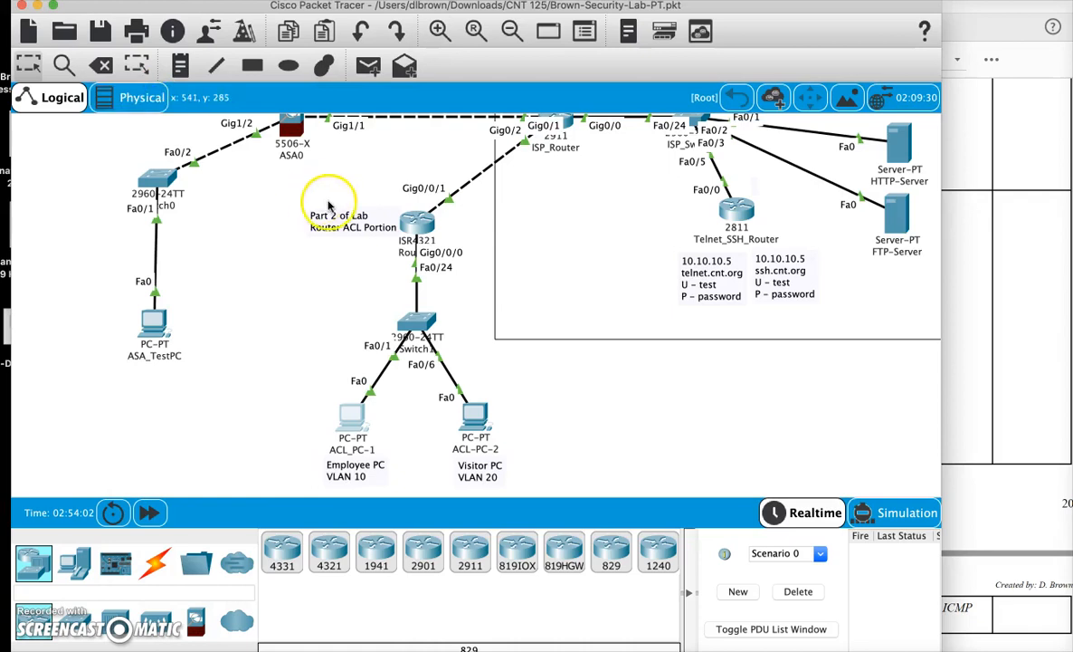
Step: Ping the HTTP server at 10.10.10.3 from ACL-PC-2's command prompt
{"action": "left_click", "coordinate": [485, 418]}
{"action": "left_click", "coordinate": [624, 192]}
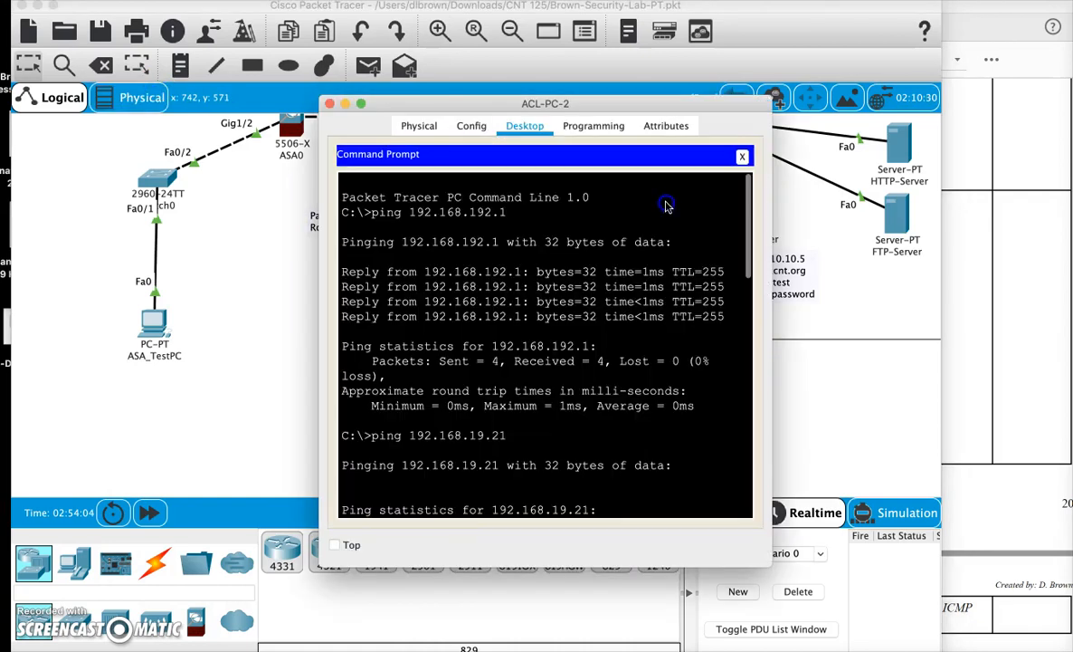
{"action": "key", "text": "Return"}
{"action": "key", "text": "Return"}
{"action": "type", "text": "pin"}
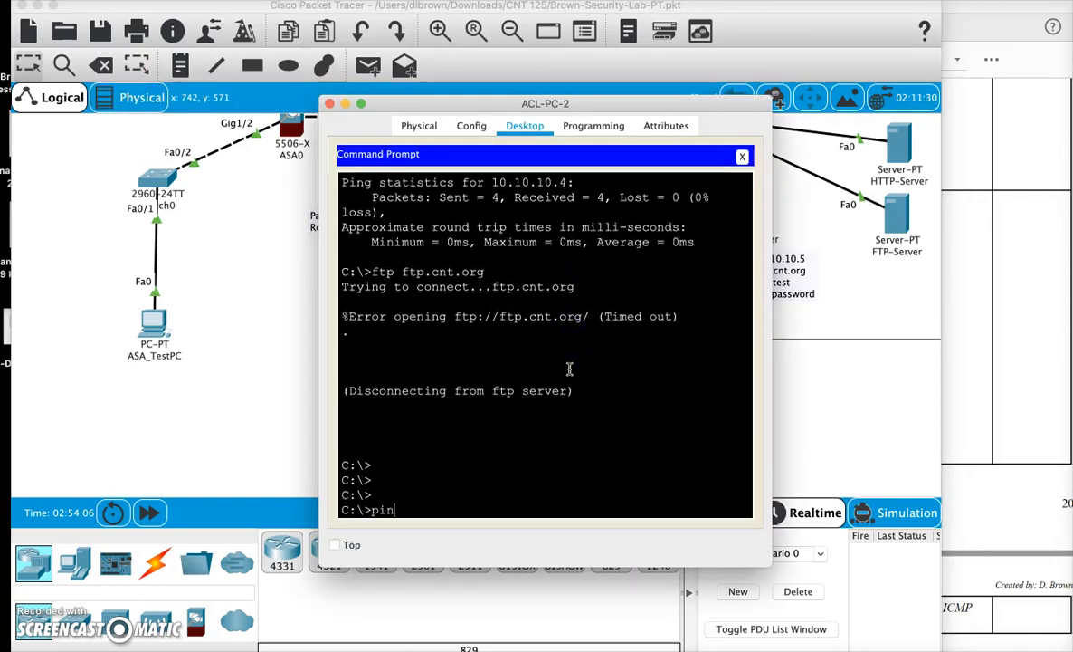
{"action": "type", "text": "g 10.10.10.3"}
{"action": "key", "text": "Return"}
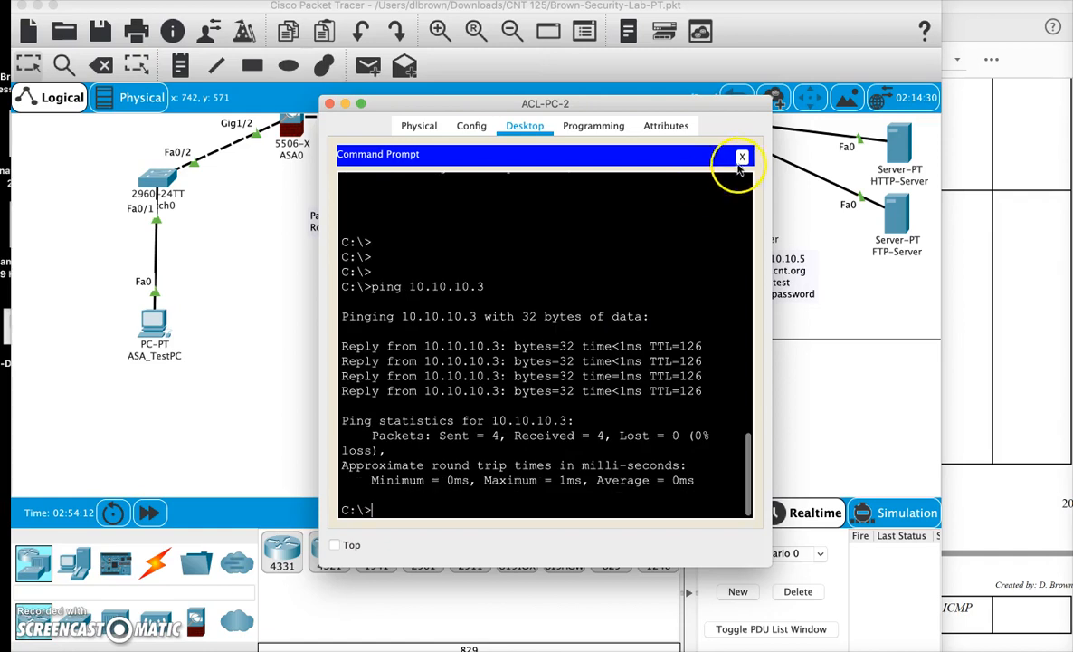
{"action": "left_click", "coordinate": [742, 157]}
{"action": "left_click", "coordinate": [743, 180]}
{"action": "left_click", "coordinate": [460, 183]}
{"action": "type", "text": "www.cnt.org"}
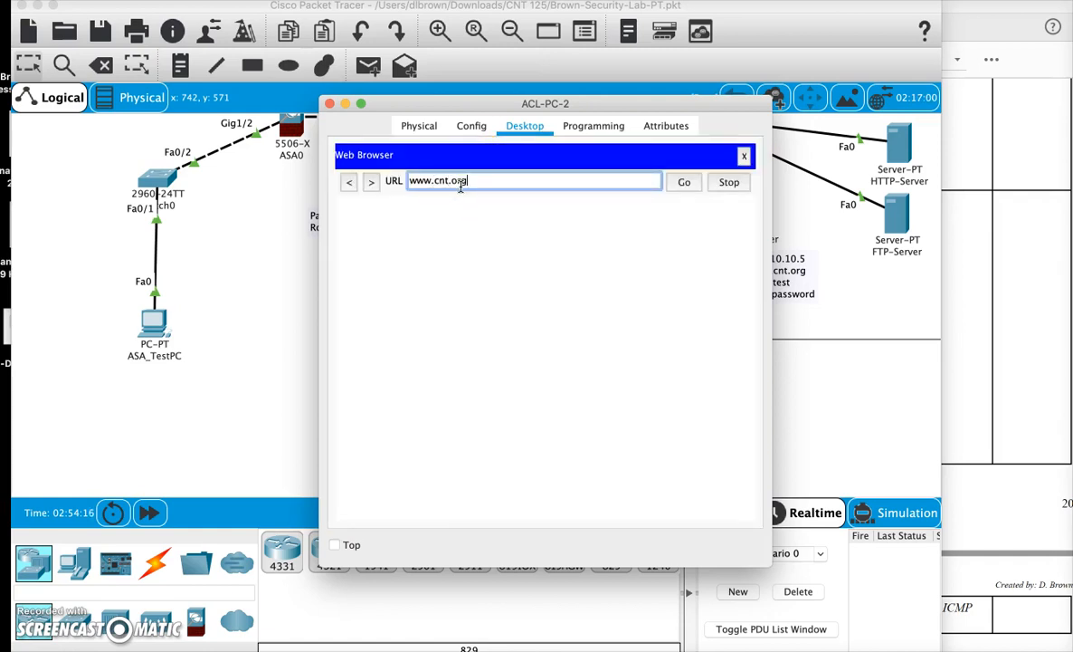
{"action": "key", "text": "Return"}
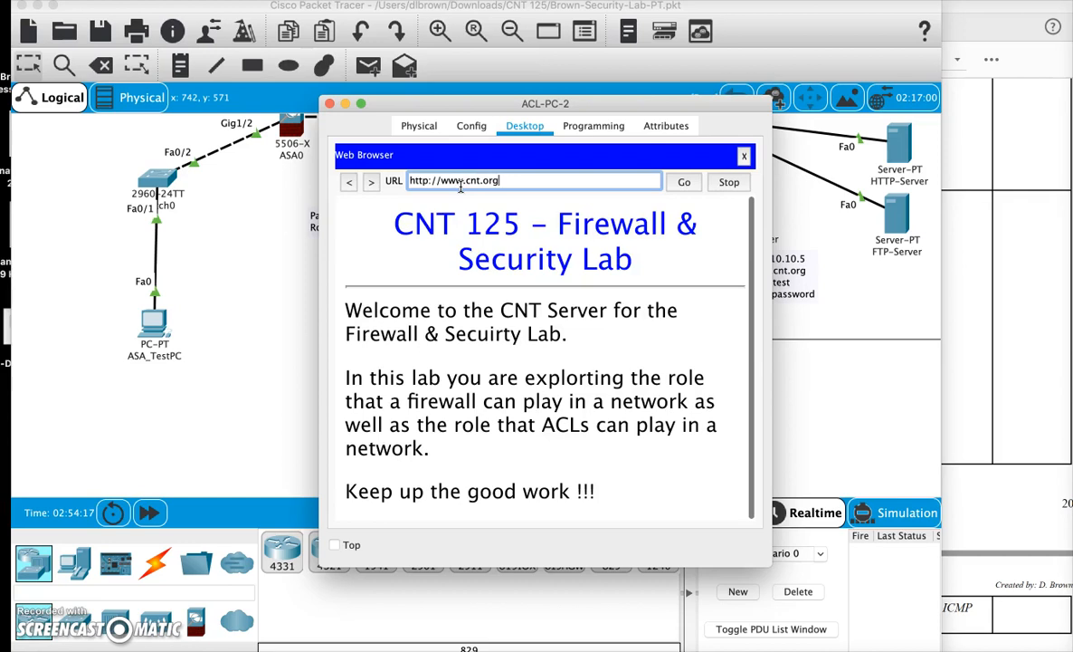
{"action": "left_click", "coordinate": [743, 157]}
{"action": "left_click", "coordinate": [331, 105]}
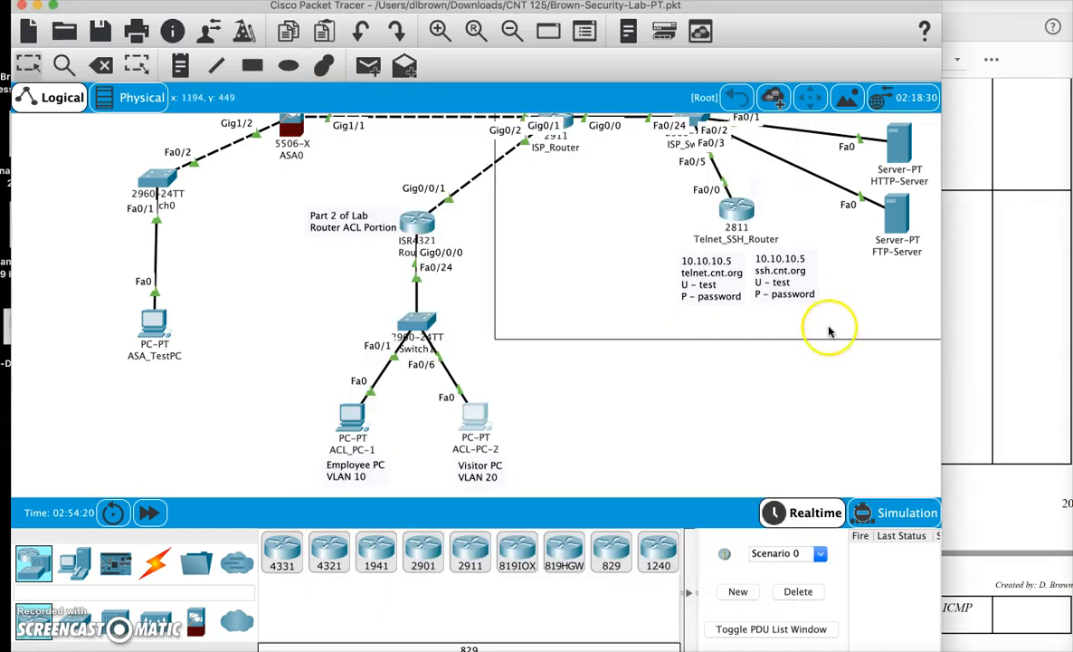
Step: Read the VLAN 10 PC ping test in the lab PDF and look up ACL_PC-1's IP address in the topology
{"action": "left_click", "coordinate": [955, 321]}
{"action": "scroll", "coordinate": [925, 358], "scroll_direction": "down", "scroll_amount": 5}
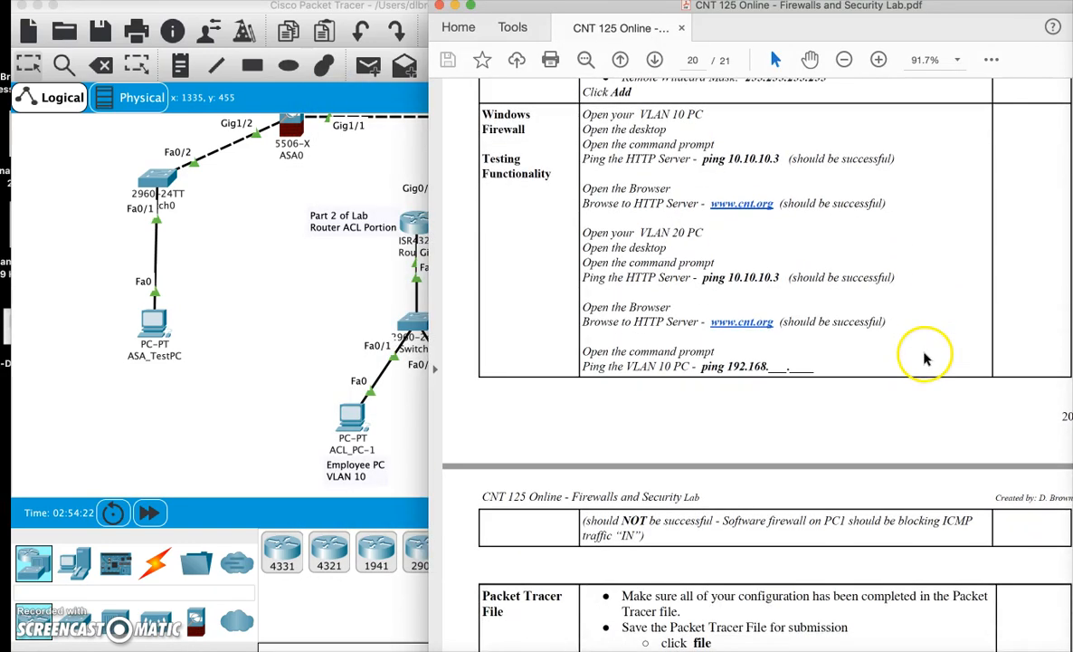
{"action": "left_click_drag", "start_coordinate": [584, 350], "coordinate": [793, 367]}
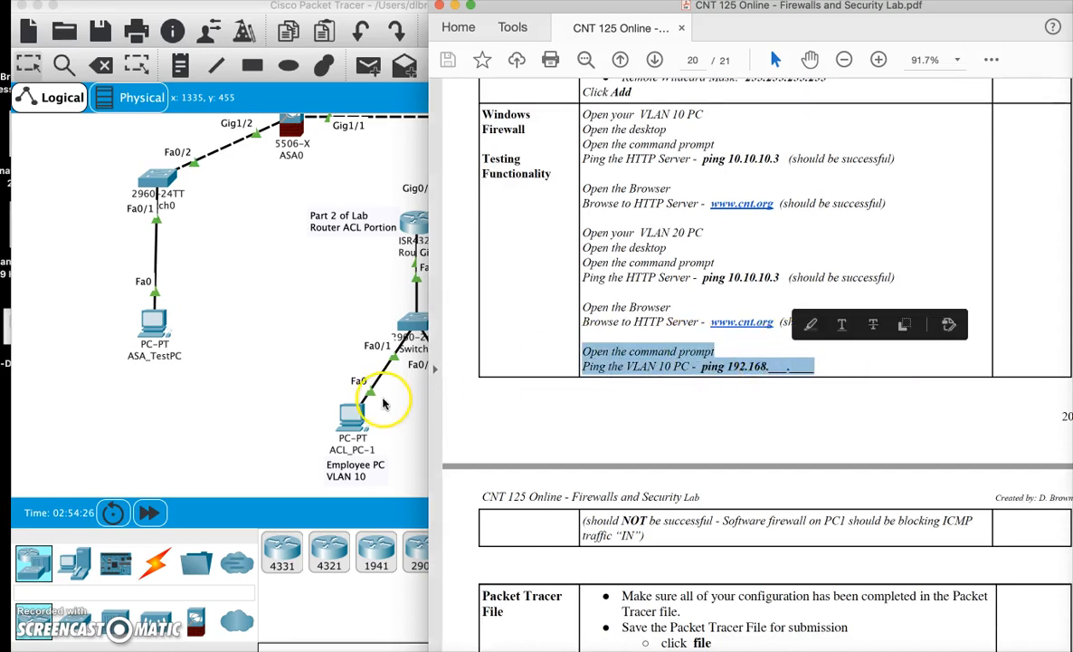
{"action": "left_click", "coordinate": [405, 422]}
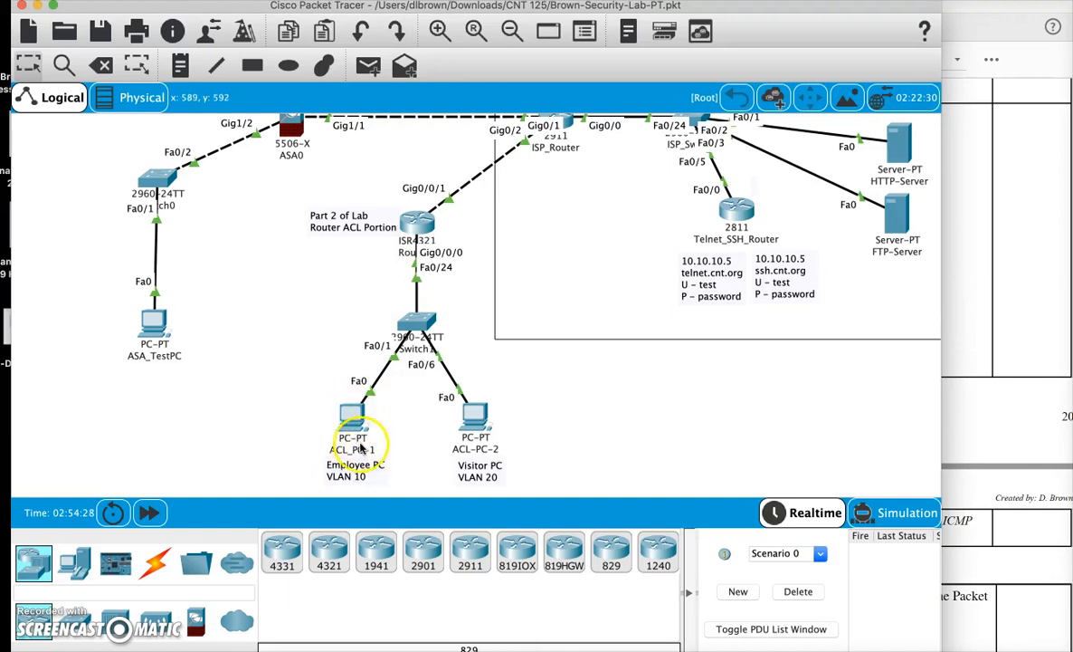
{"action": "left_click", "coordinate": [475, 429]}
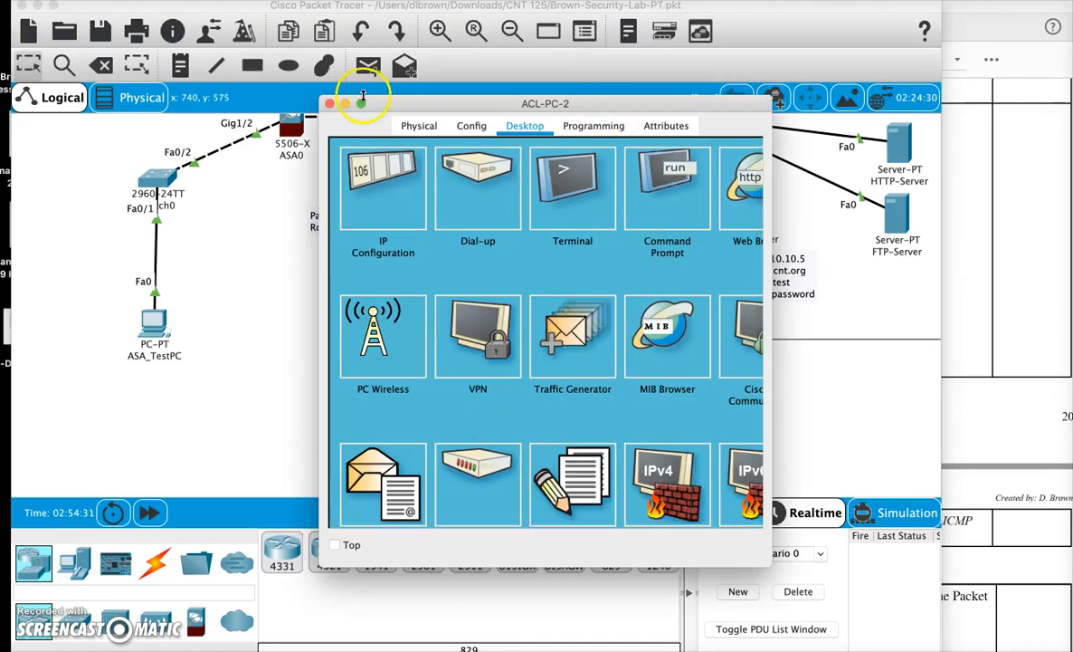
{"action": "left_click", "coordinate": [329, 104]}
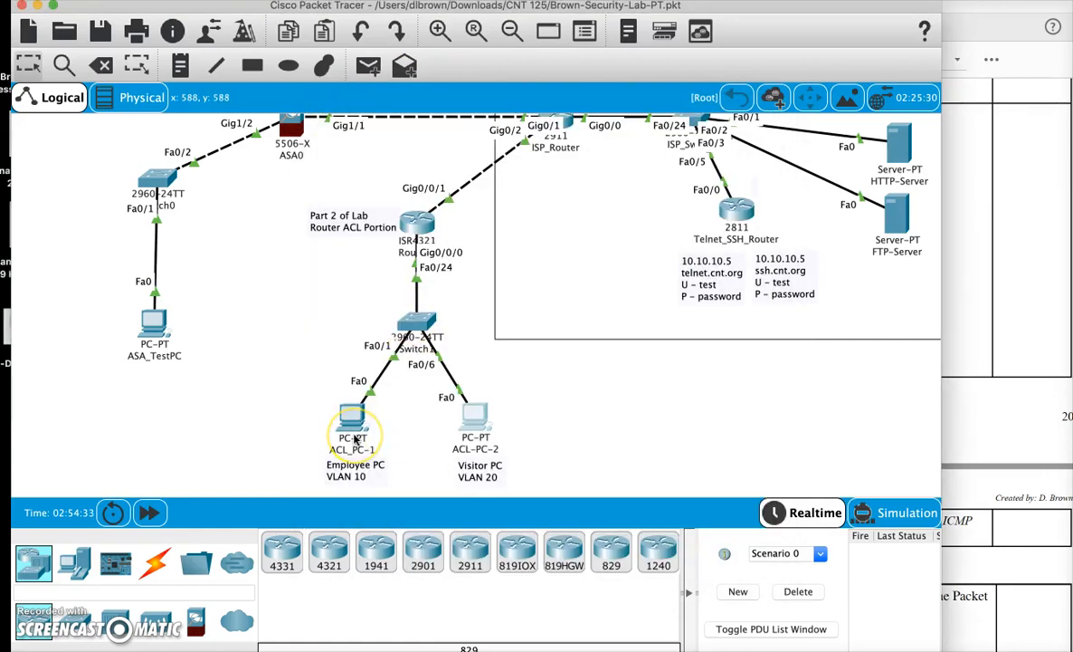
{"action": "mouse_move", "coordinate": [354, 440]}
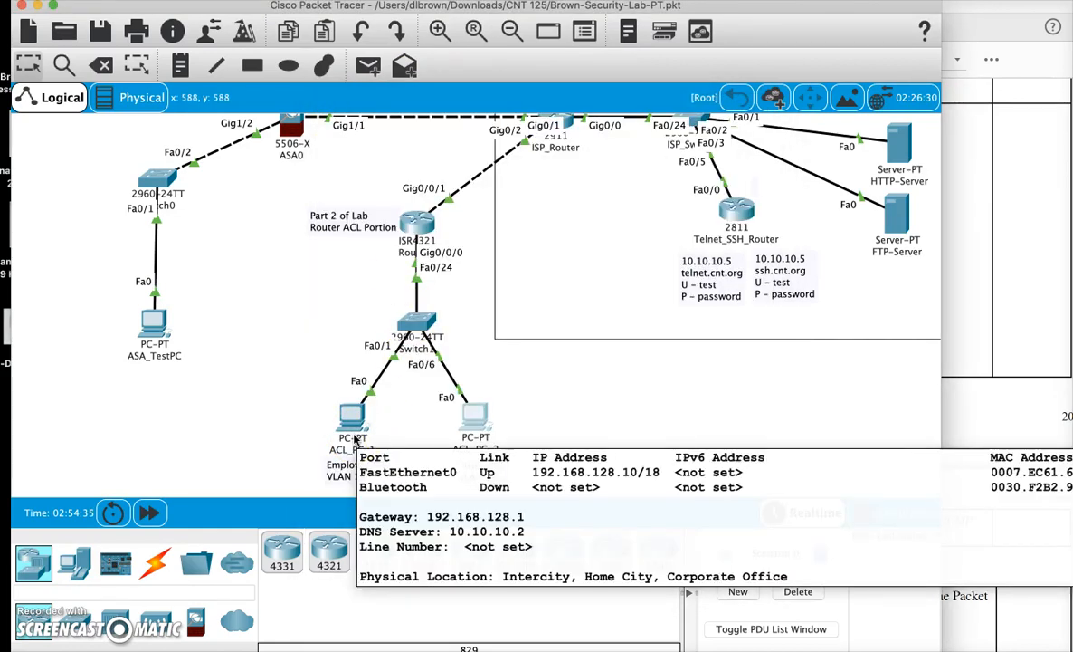
Step: Ping ACL_PC-1 at 192.168.128.10 from ACL-PC-2's command prompt, with the window moved clear of both PCs in the topology
{"action": "left_click", "coordinate": [471, 419]}
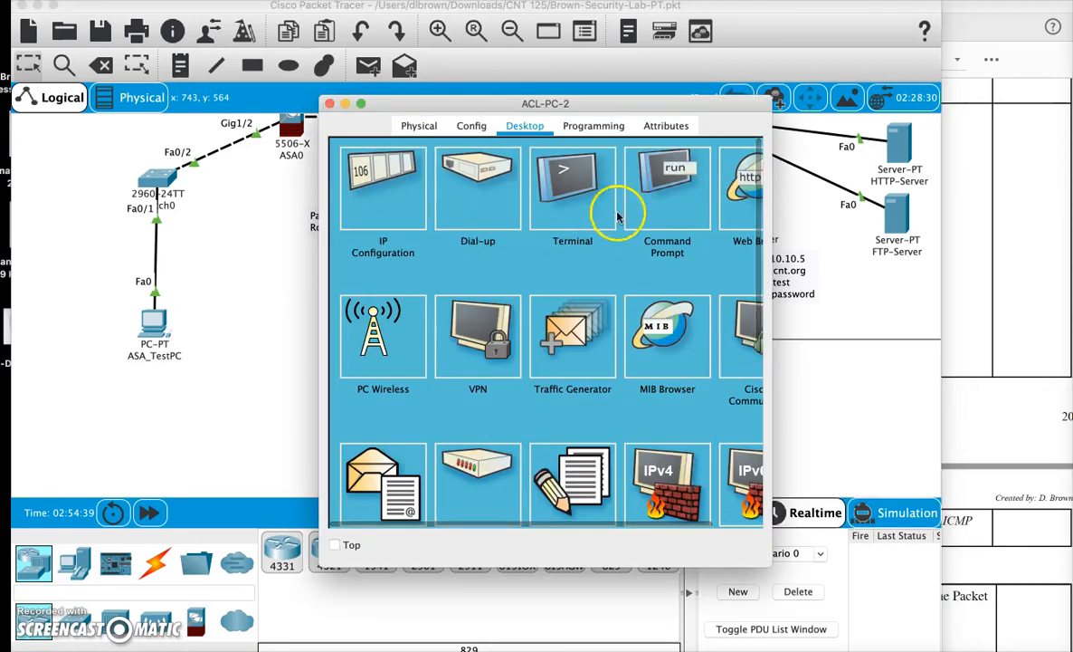
{"action": "left_click", "coordinate": [675, 181]}
{"action": "key", "text": "Return"}
{"action": "key", "text": "Return"}
{"action": "key", "text": "Return"}
{"action": "key", "text": "Return"}
{"action": "type", "text": "ping 192.168.128.10"}
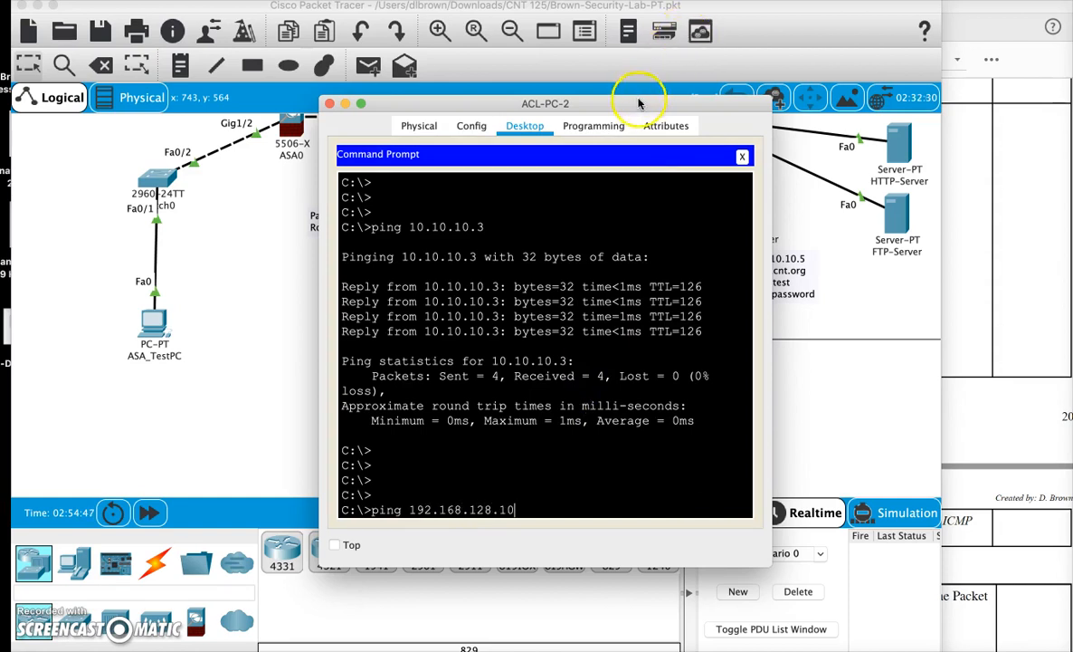
{"action": "left_click_drag", "start_coordinate": [592, 103], "coordinate": [792, 66]}
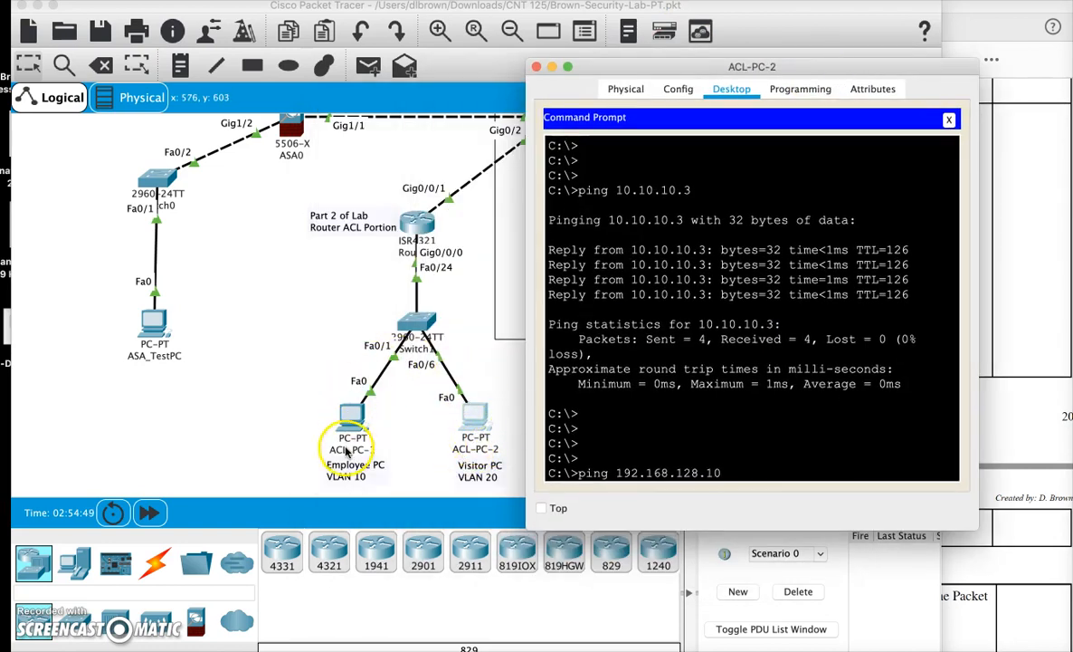
{"action": "key", "text": "Return"}
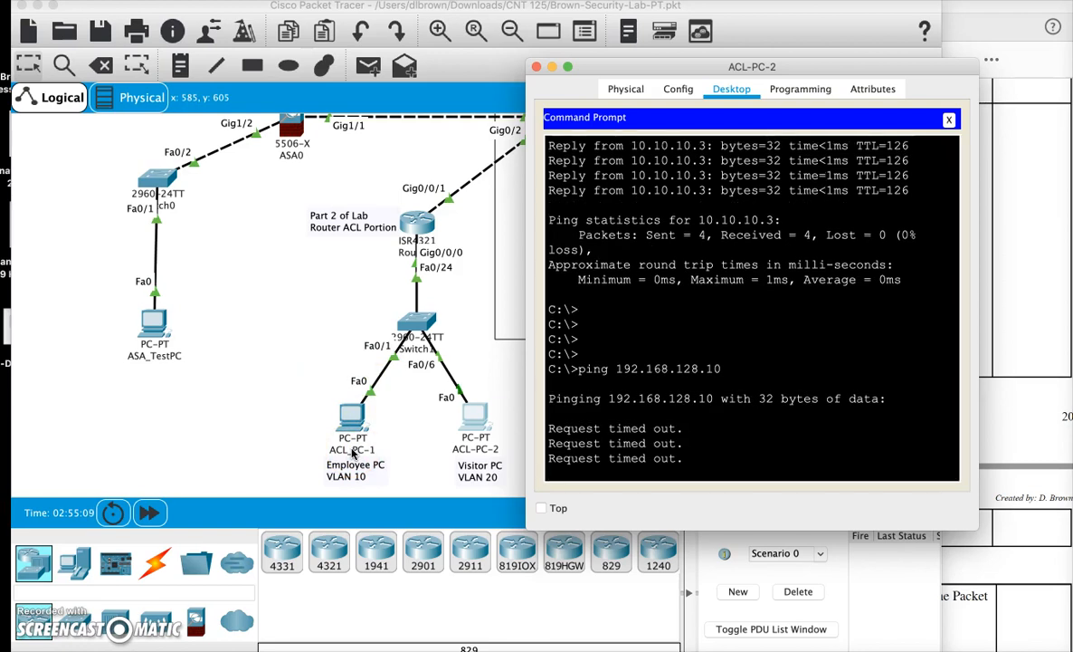
Step: Examine the firewall points in the topology: the ASA, the ISR4321 router and ACL_PC-1
{"action": "left_click", "coordinate": [291, 367]}
{"action": "scroll", "coordinate": [292, 357], "scroll_direction": "up", "scroll_amount": 5}
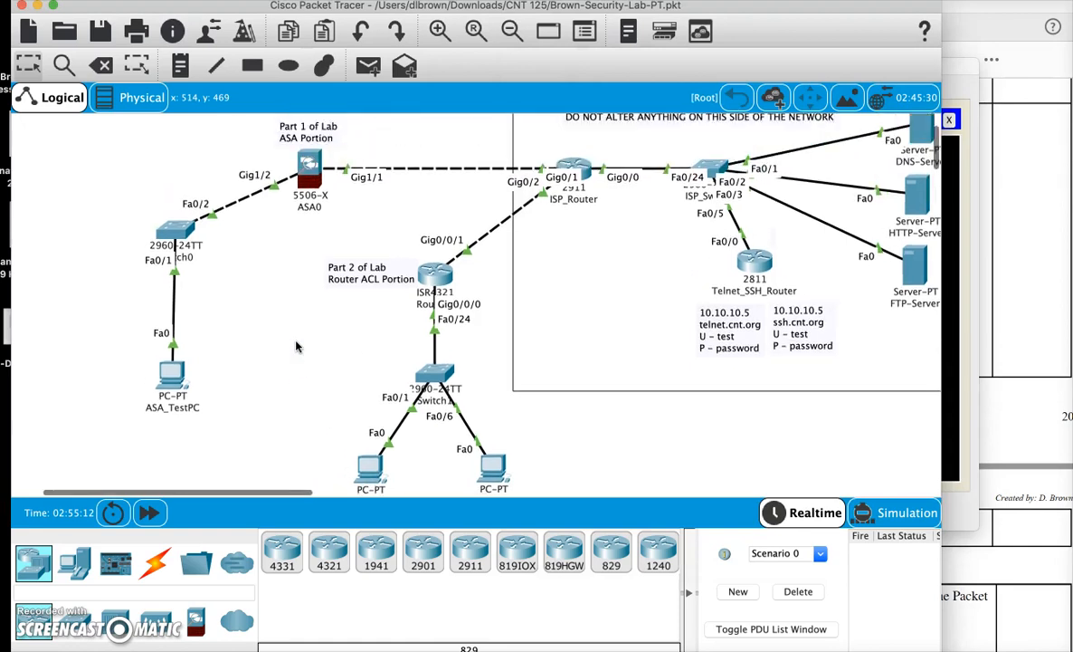
{"action": "scroll", "coordinate": [296, 347], "scroll_direction": "down", "scroll_amount": 2}
{"action": "scroll", "coordinate": [296, 347], "scroll_direction": "right", "scroll_amount": 2}
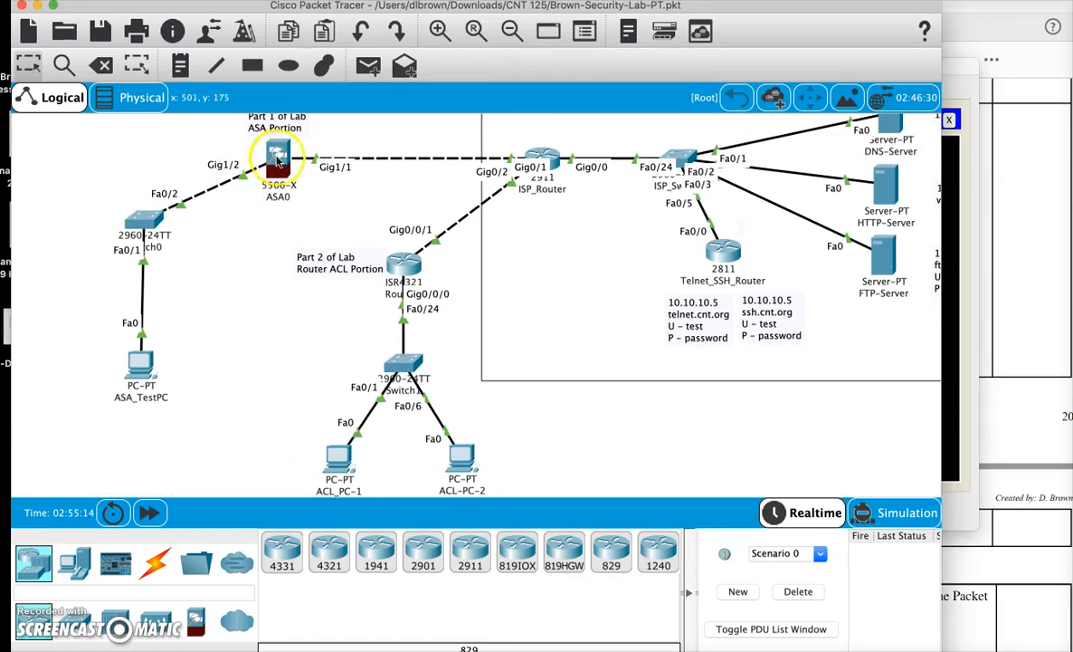
{"action": "mouse_move", "coordinate": [290, 187]}
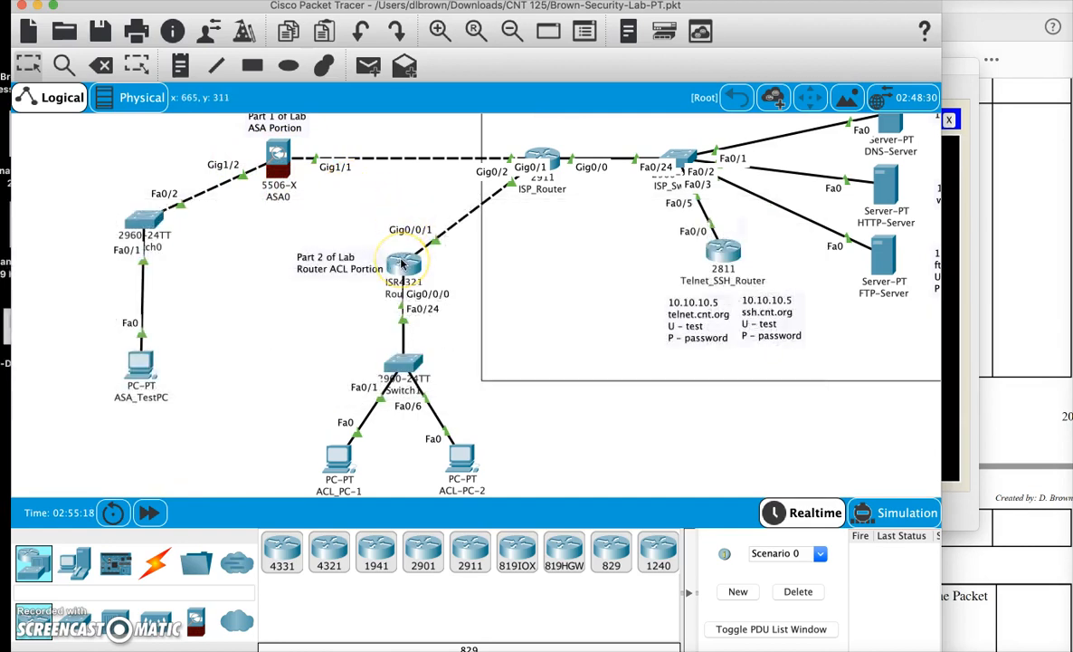
{"action": "mouse_move", "coordinate": [404, 263]}
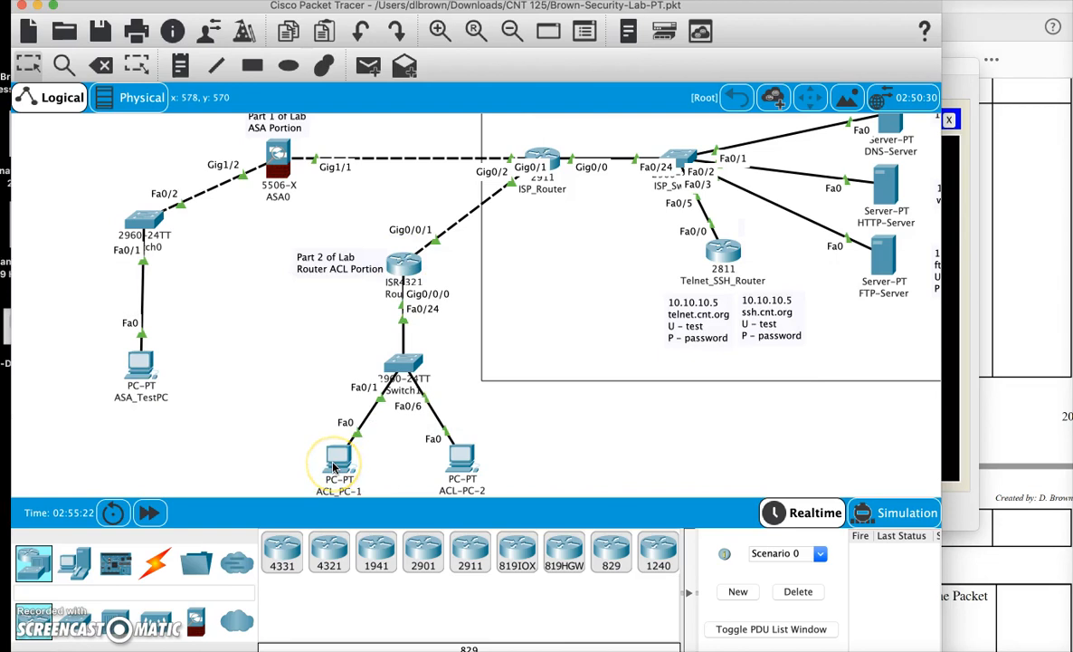
{"action": "mouse_move", "coordinate": [334, 467]}
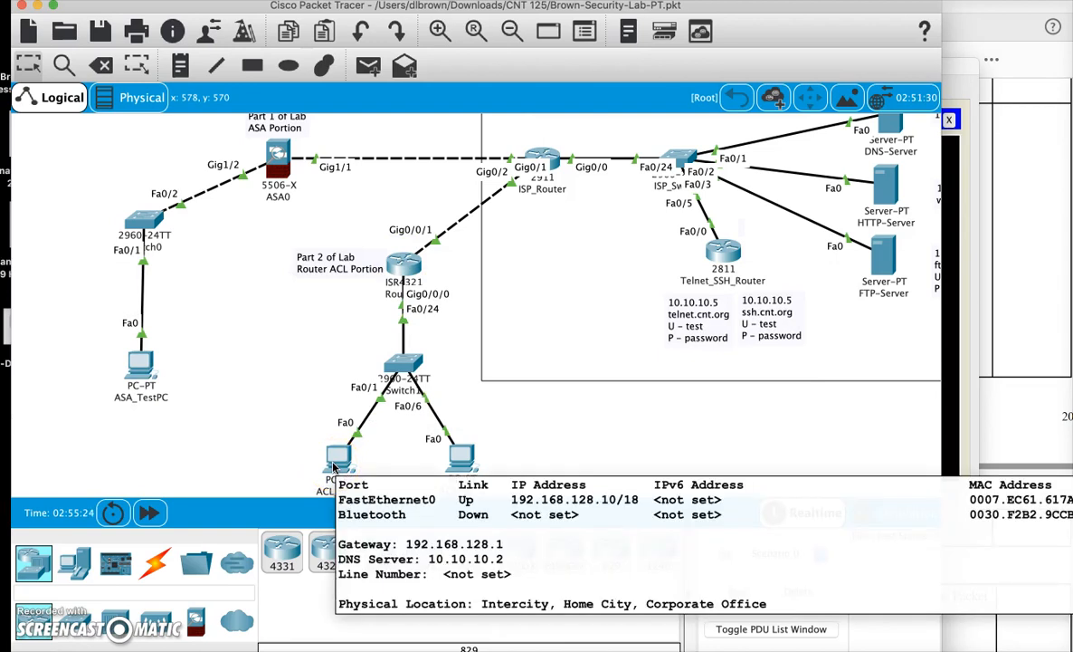
Step: Check the ping output in ACL-PC-2's command prompt against the topology, and close the PC's window
{"action": "left_click", "coordinate": [961, 82]}
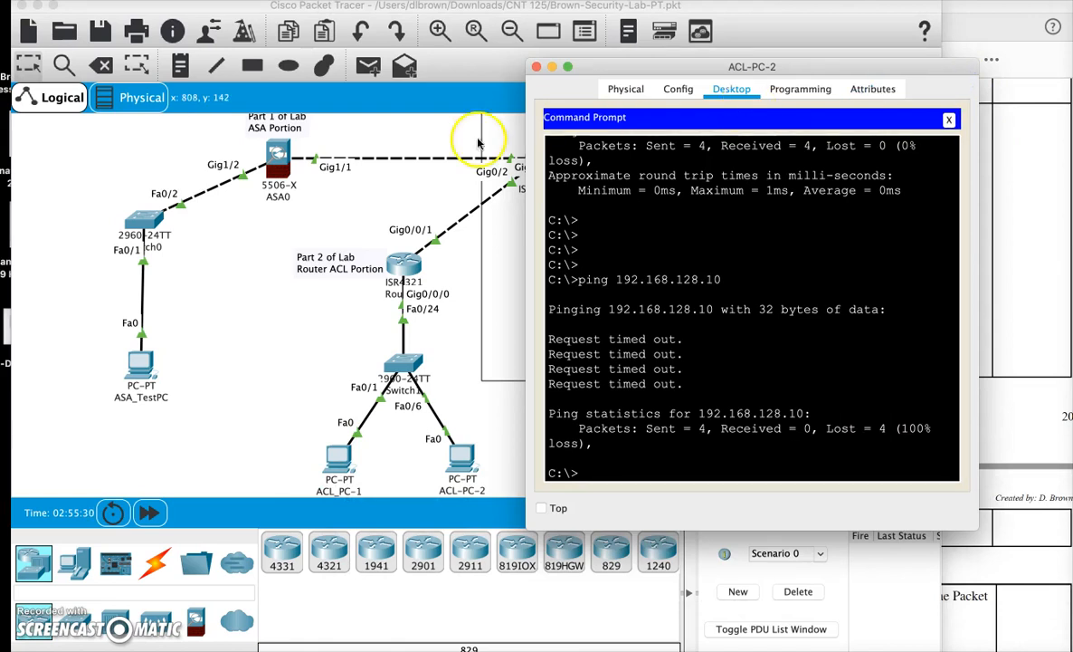
{"action": "left_click", "coordinate": [234, 298]}
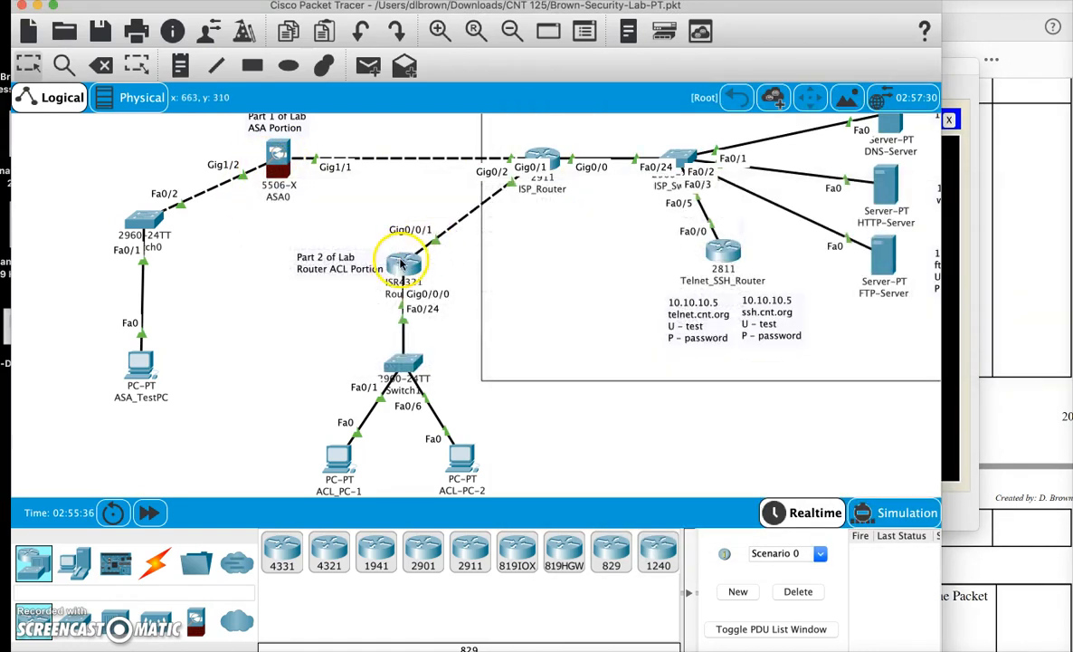
{"action": "mouse_move", "coordinate": [335, 462]}
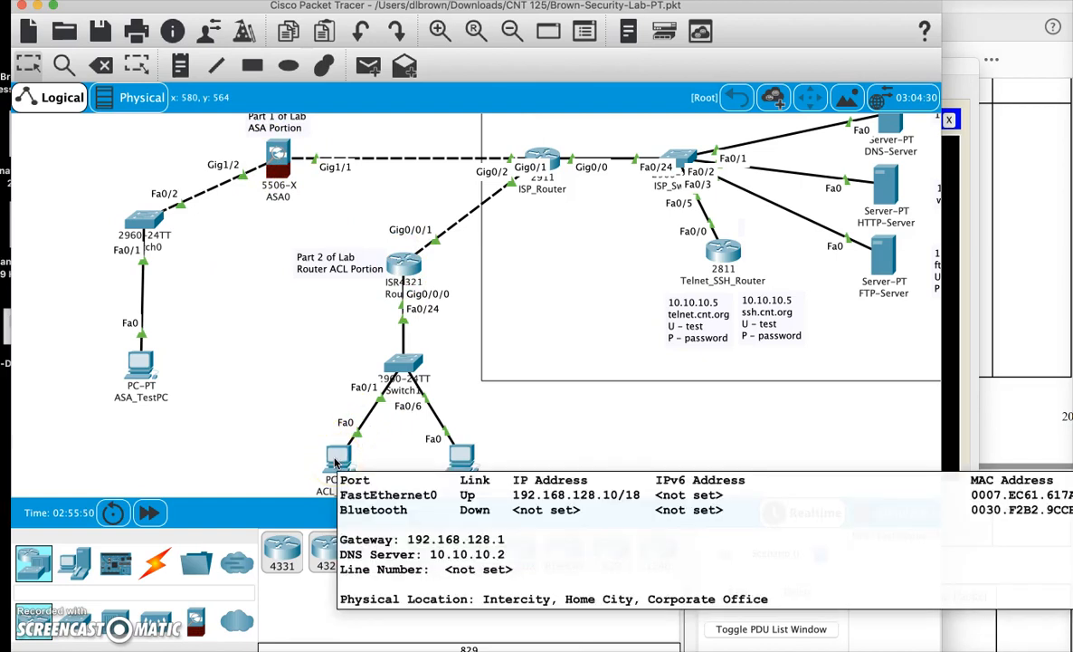
{"action": "left_click", "coordinate": [964, 84]}
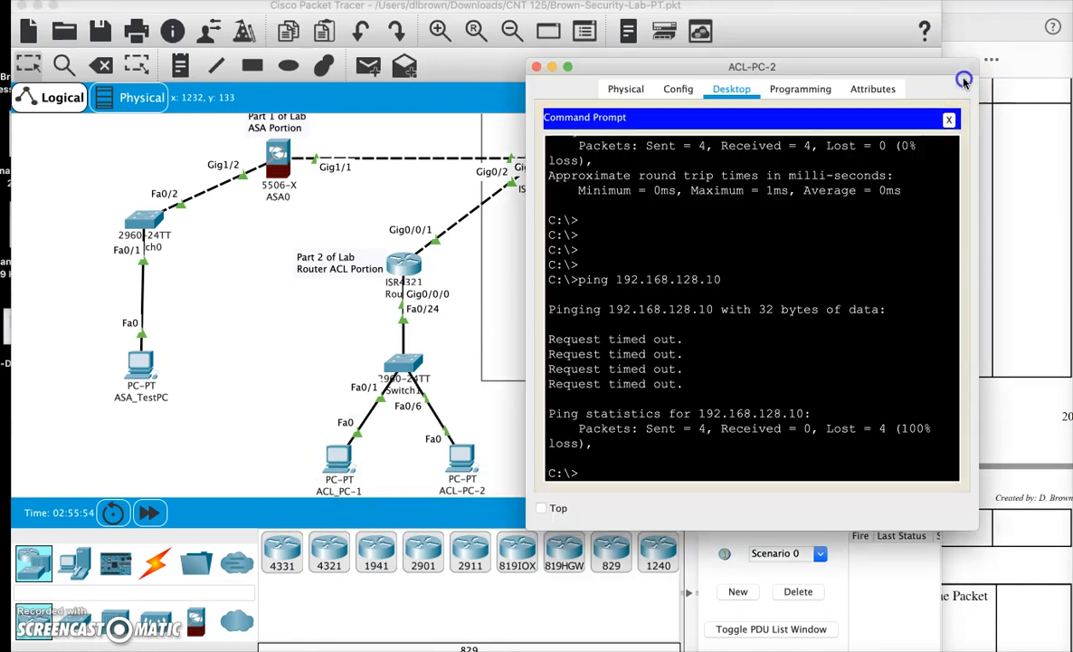
{"action": "left_click", "coordinate": [535, 67]}
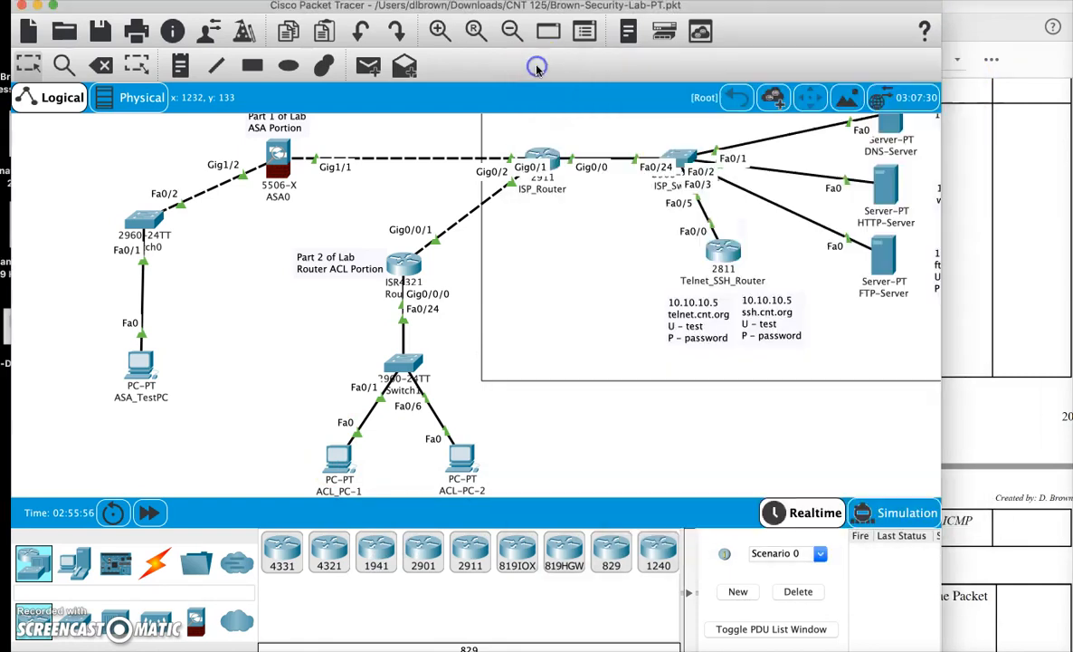
Step: Read the lab PDF's instructions for saving the Packet Tracer file for submission, and return to Packet Tracer
{"action": "left_click", "coordinate": [1002, 227]}
{"action": "scroll", "coordinate": [941, 309], "scroll_direction": "down", "scroll_amount": 2}
{"action": "scroll", "coordinate": [942, 309], "scroll_direction": "down", "scroll_amount": 3}
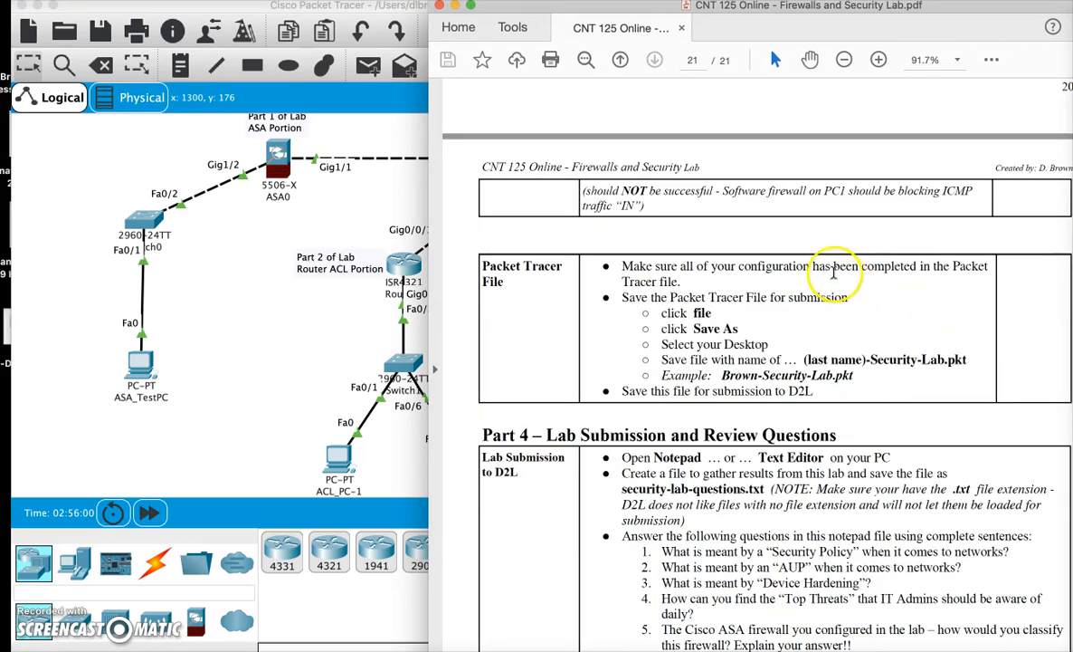
{"action": "left_click_drag", "start_coordinate": [622, 280], "coordinate": [859, 389]}
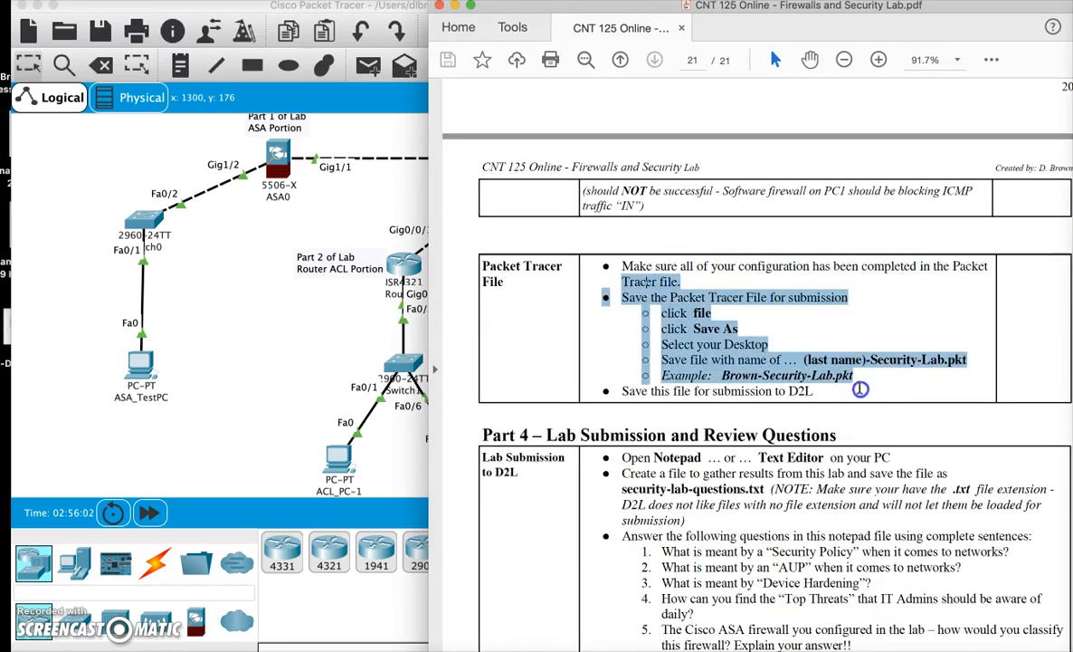
{"action": "left_click", "coordinate": [240, 373]}
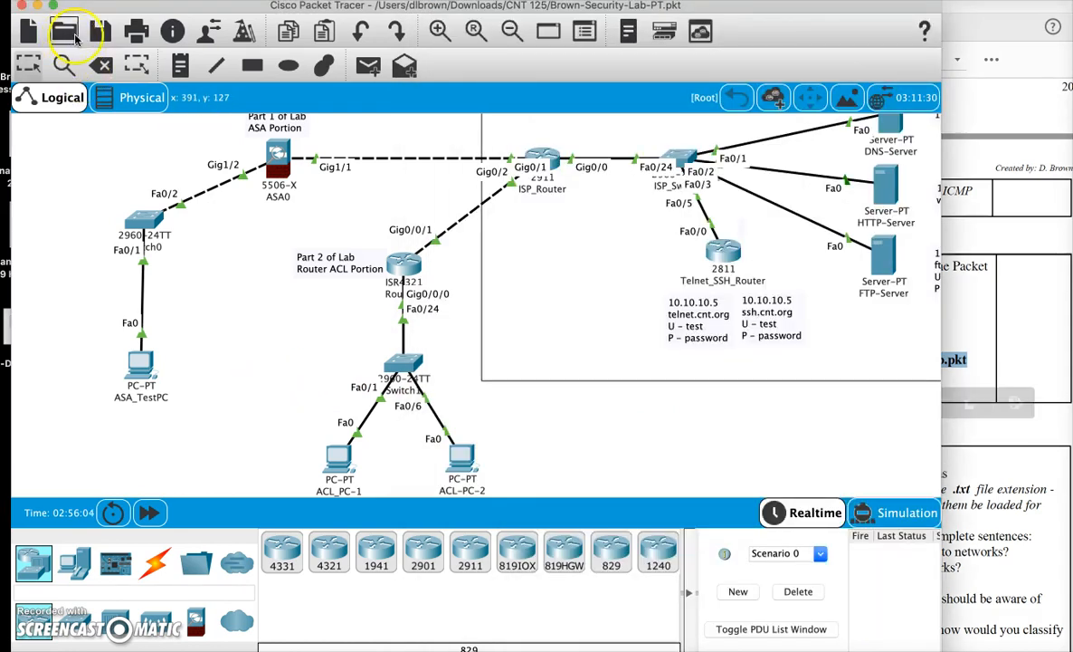
Step: Review Part 4 of the lab PDF, covering the files to submit to D2L and the ten review questions
{"action": "left_click", "coordinate": [1000, 281]}
{"action": "scroll", "coordinate": [905, 330], "scroll_direction": "down", "scroll_amount": 5}
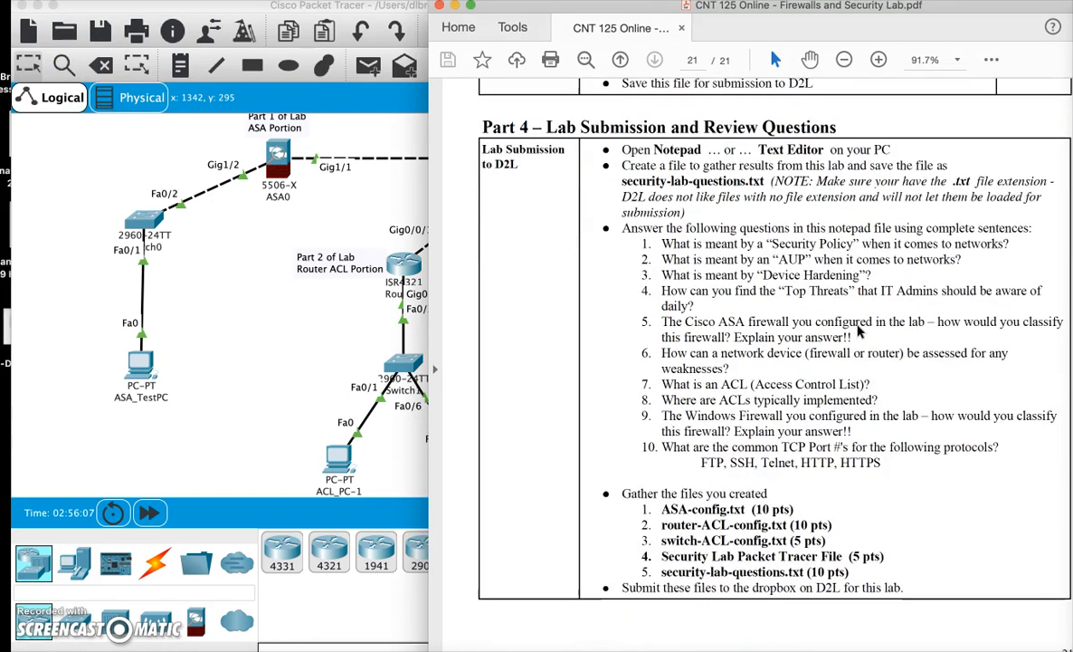
{"action": "scroll", "coordinate": [860, 332], "scroll_direction": "down", "scroll_amount": 1}
{"action": "left_click_drag", "start_coordinate": [660, 469], "coordinate": [814, 500]}
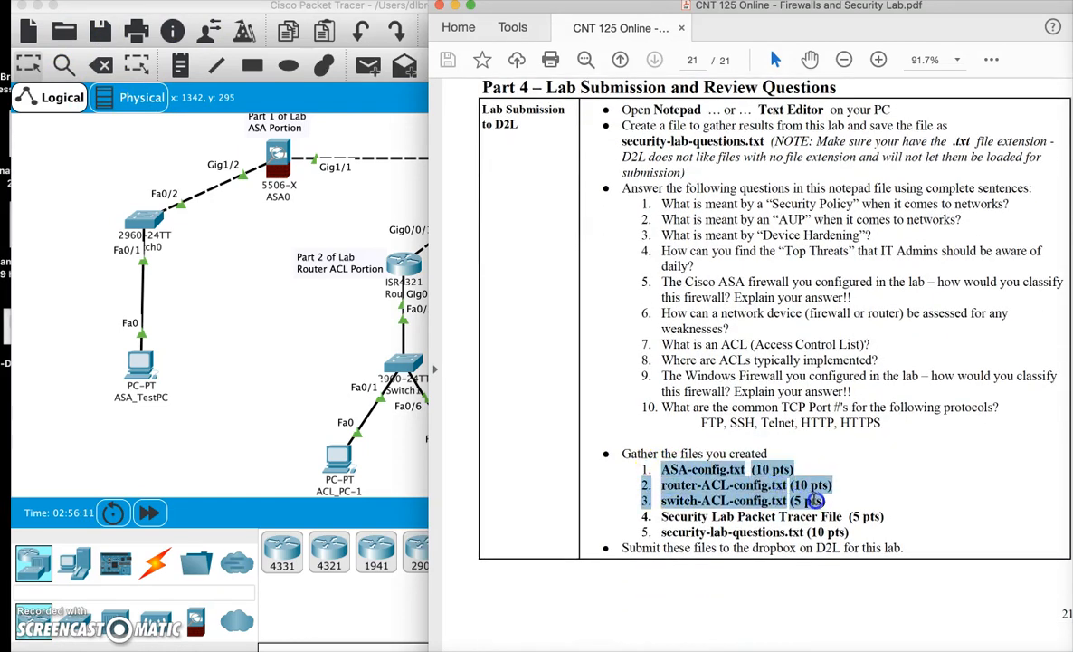
{"action": "left_click", "coordinate": [893, 426]}
{"action": "left_click_drag", "start_coordinate": [893, 426], "coordinate": [573, 200]}
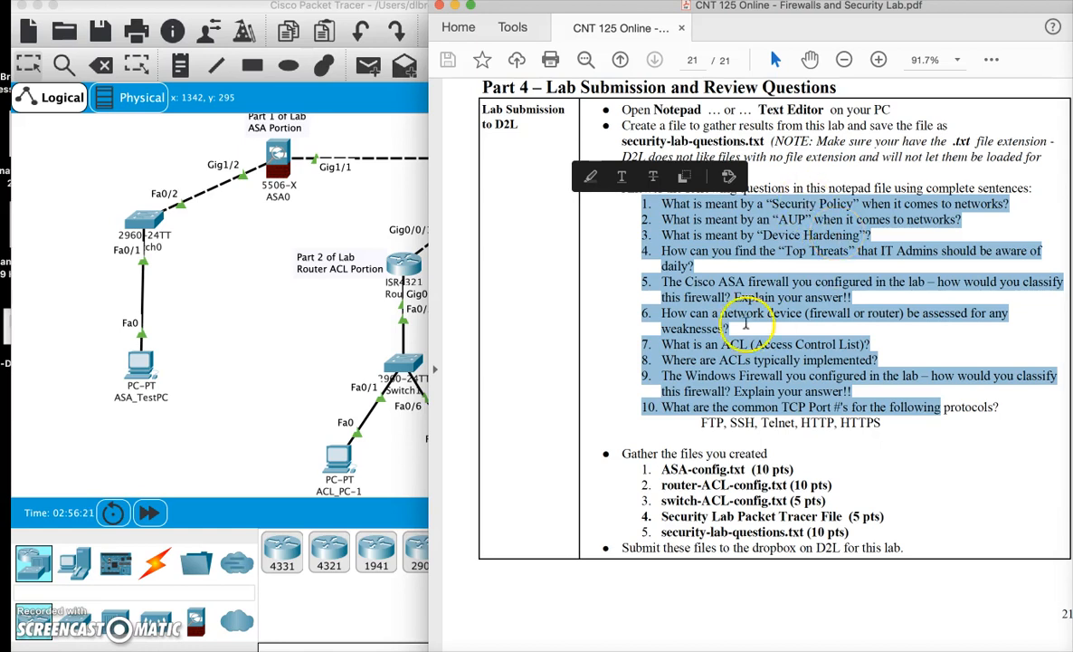
{"action": "left_click", "coordinate": [721, 344]}
{"action": "left_click_drag", "start_coordinate": [662, 344], "coordinate": [887, 409]}
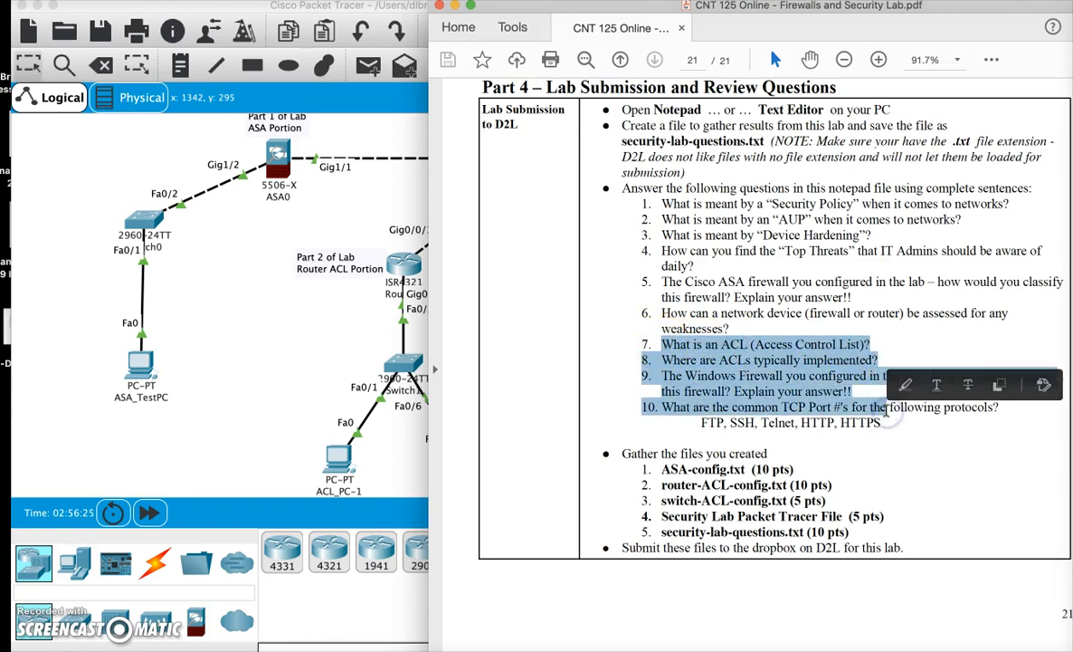
{"action": "double_click", "coordinate": [865, 423]}
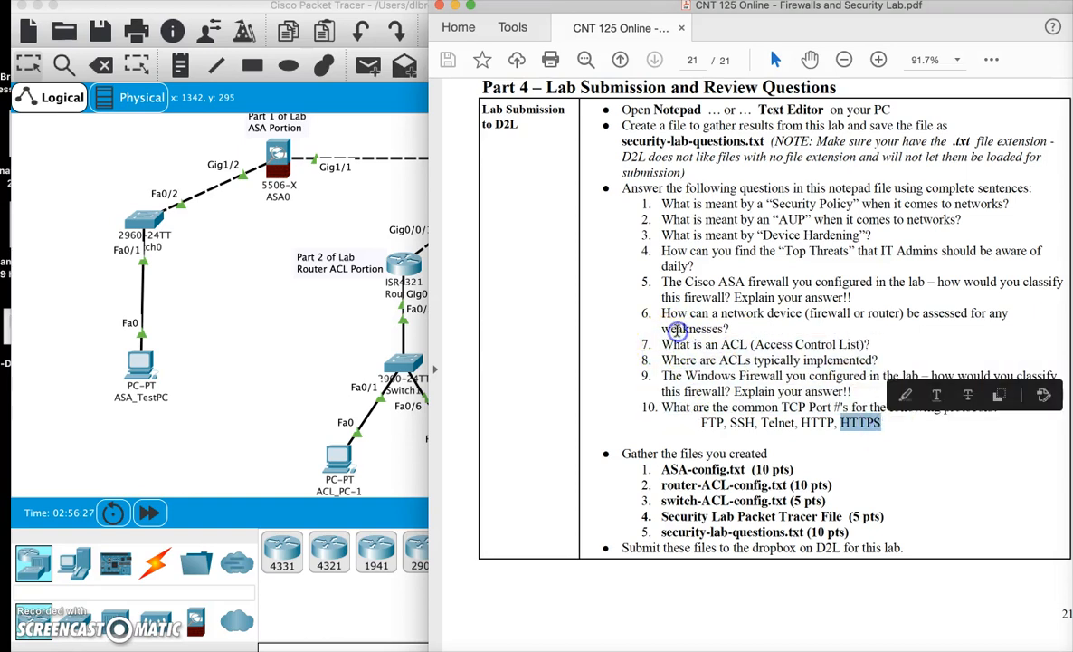